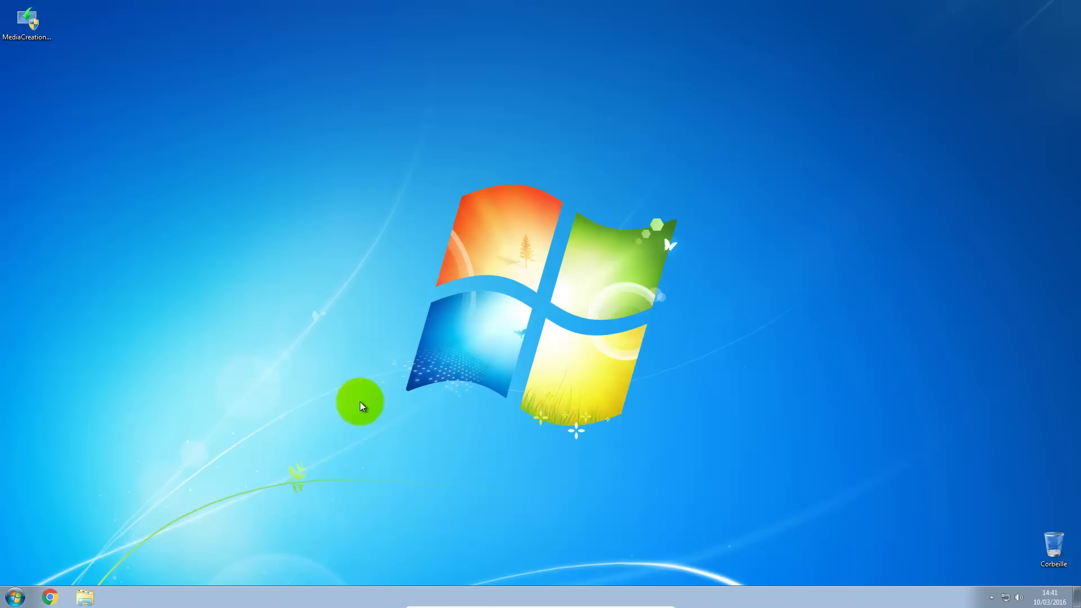
# Check the Windows edition, system type and activation status in the computer's system properties, and close the window
pyautogui.click(14, 598)
pyautogui.rightClick(196, 460)
pyautogui.click(228, 556)
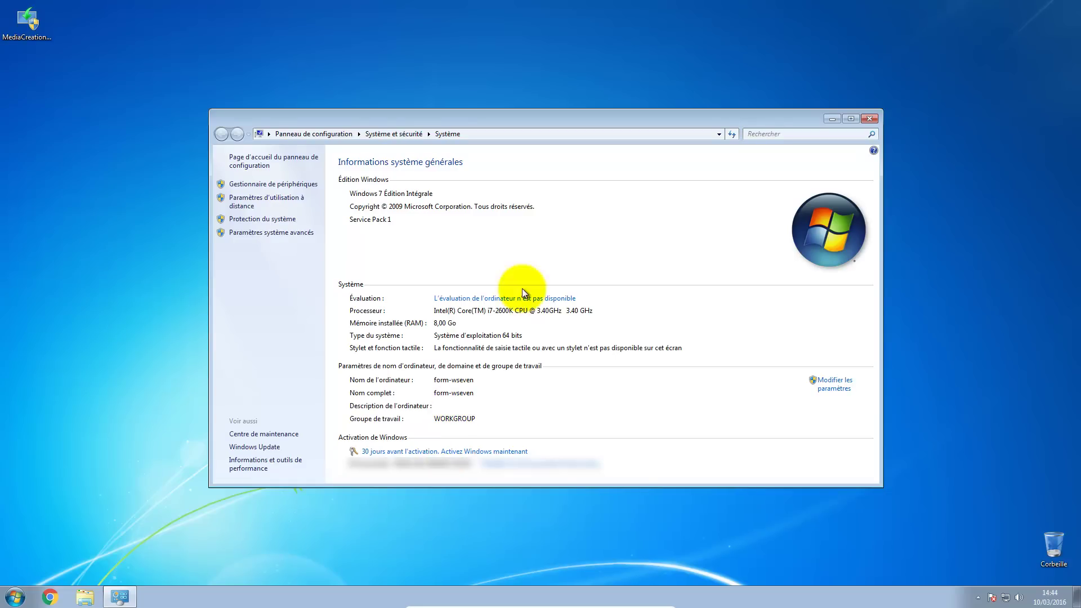
pyautogui.click(870, 119)
pyautogui.click(978, 598)
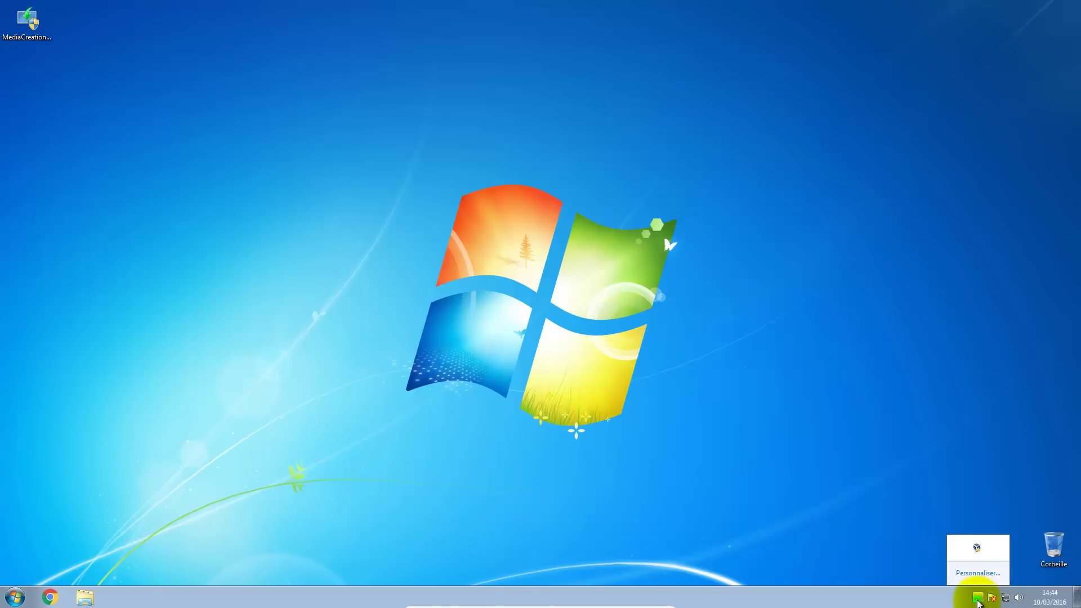
pyautogui.click(455, 425)
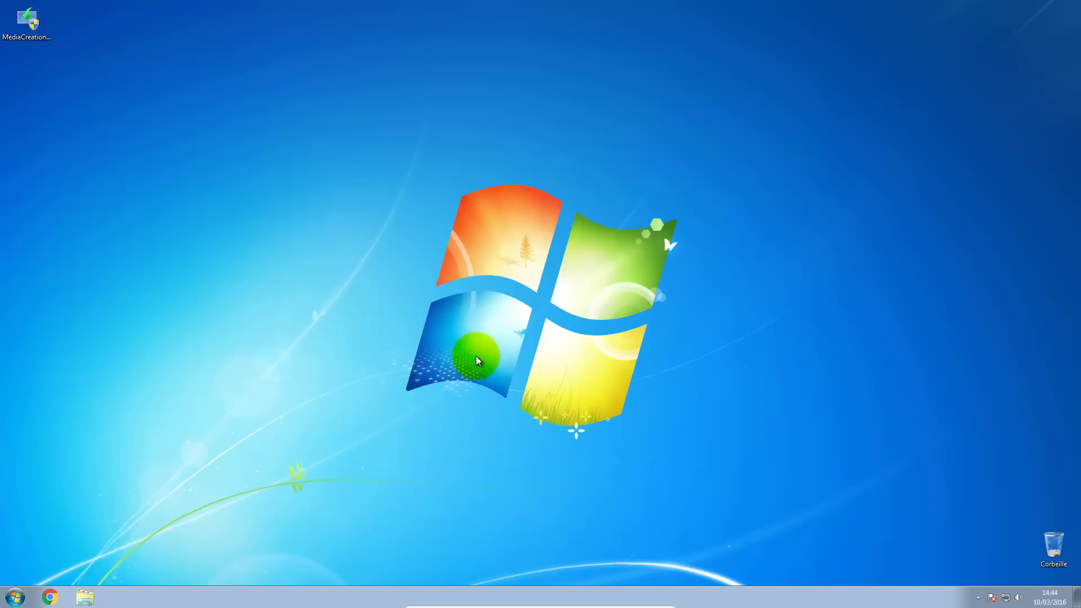
pyautogui.moveTo(82, 59); pyautogui.dragTo(1, 1)
pyautogui.click(72, 94)
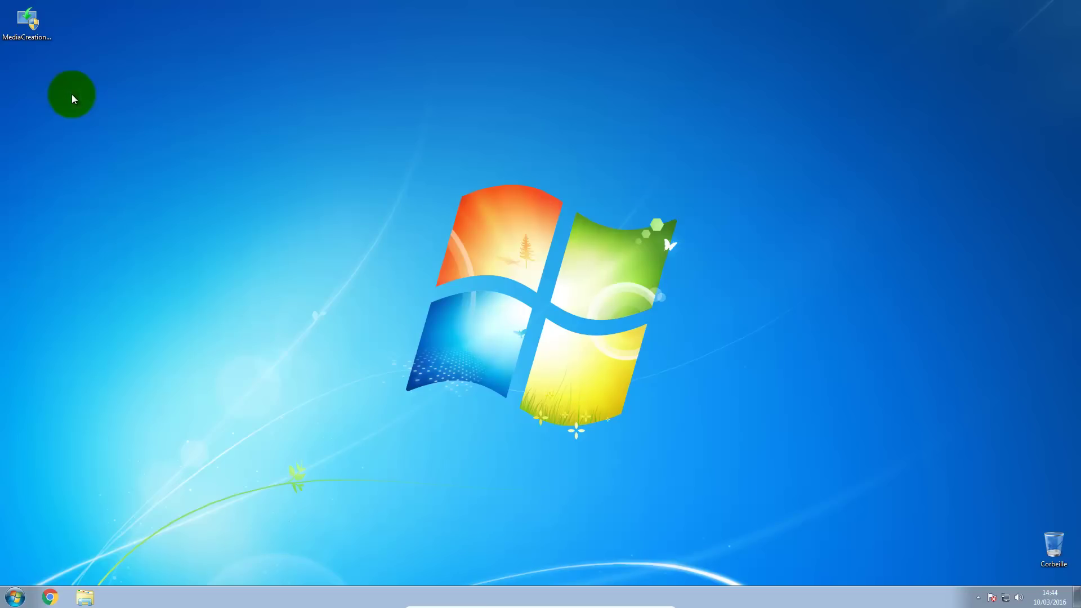
# Launch MediaCreationTool from the desktop
pyautogui.click(50, 597)
pyautogui.doubleClick(26, 25)
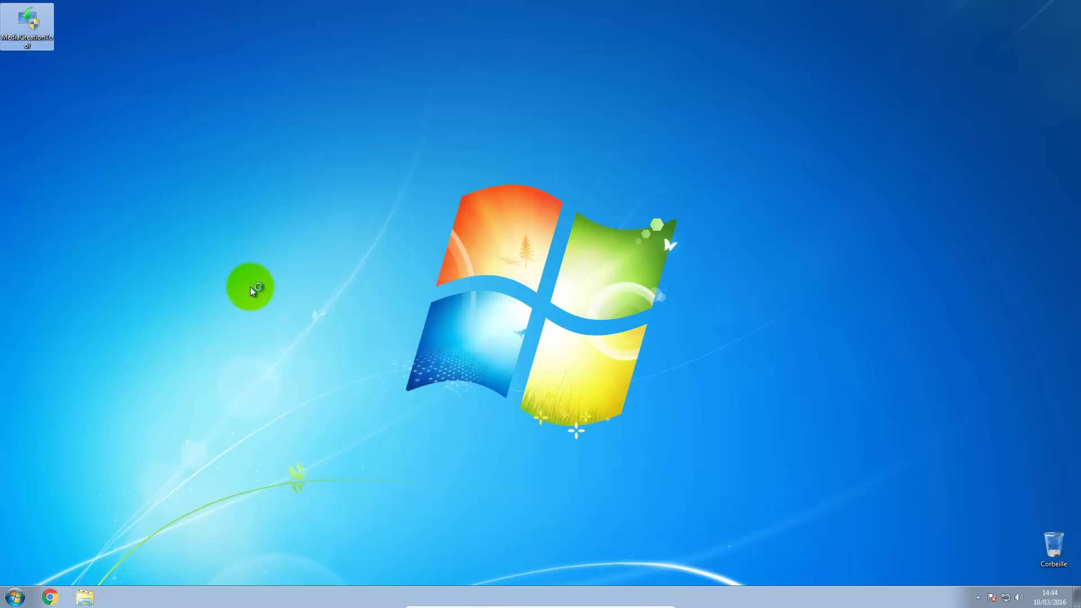
# Examine the contents of the Bora bora folder in the Images library
pyautogui.click(15, 597)
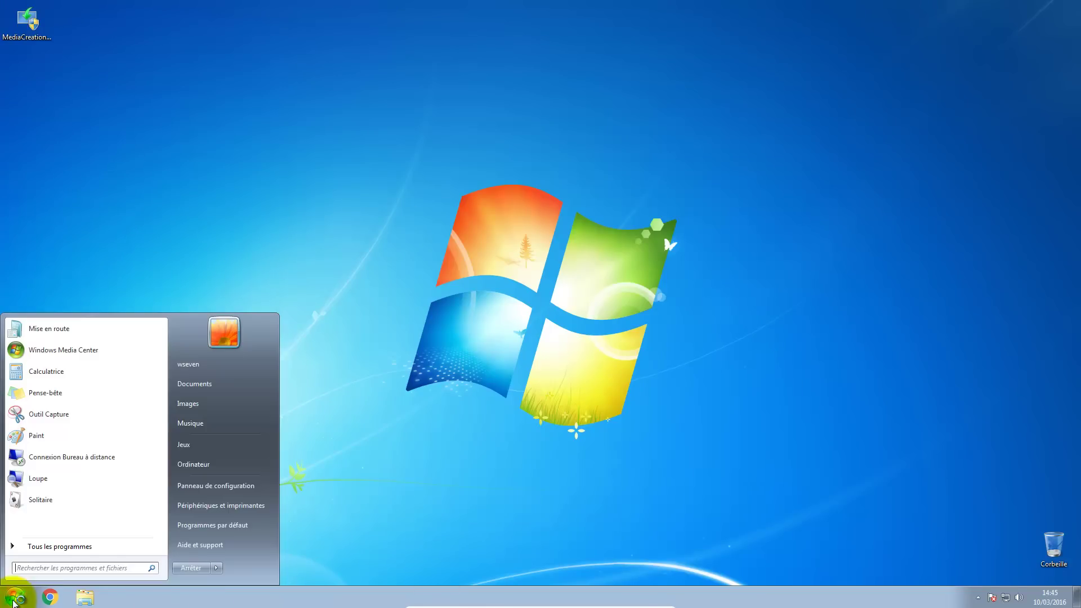
pyautogui.click(189, 403)
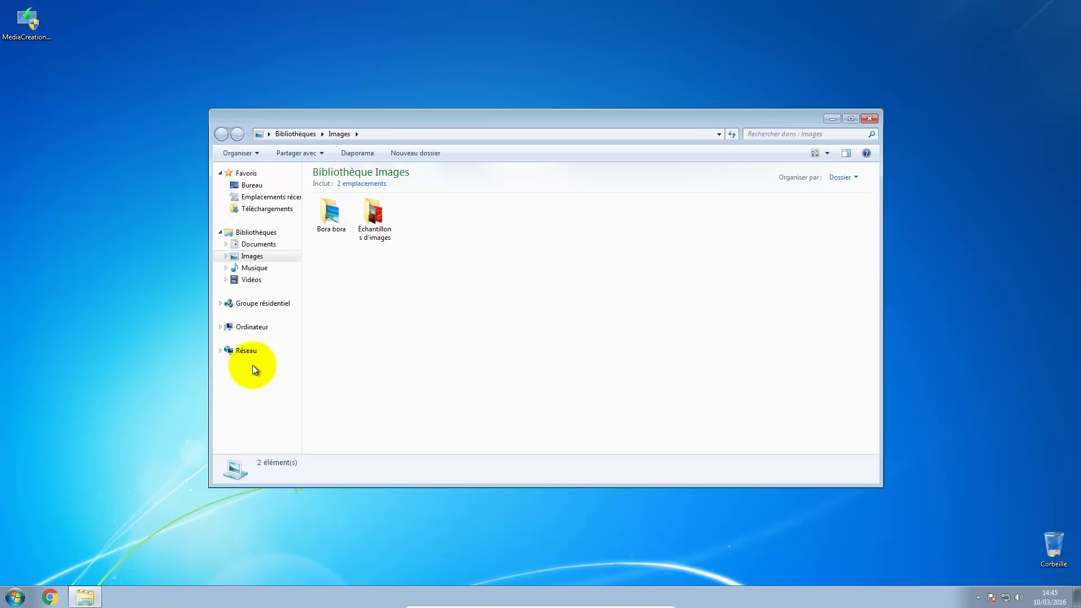
pyautogui.moveTo(332, 223)
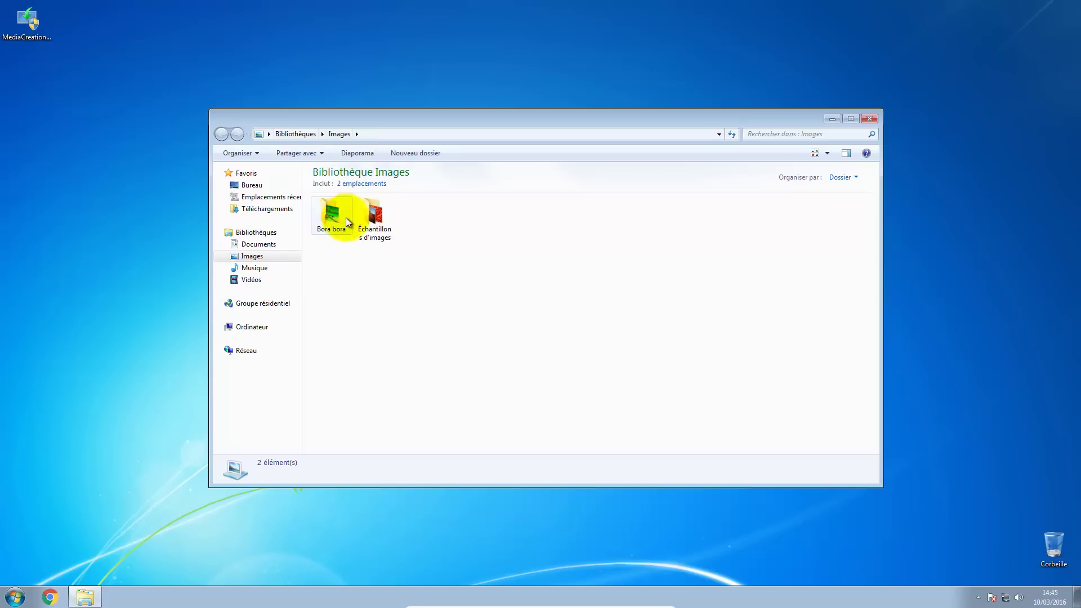
pyautogui.click(325, 213)
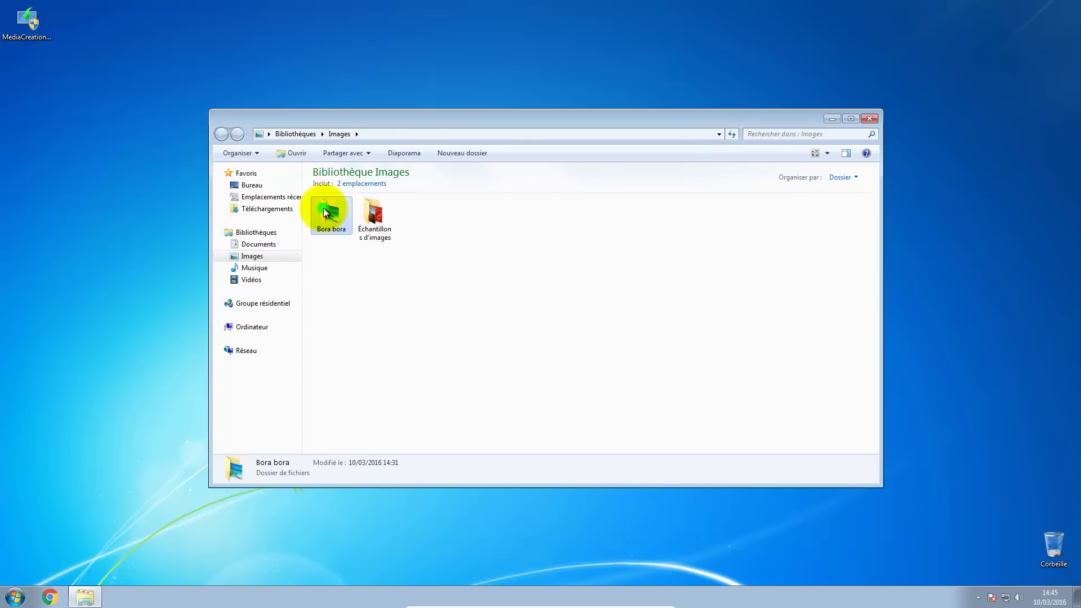
pyautogui.doubleClick(324, 212)
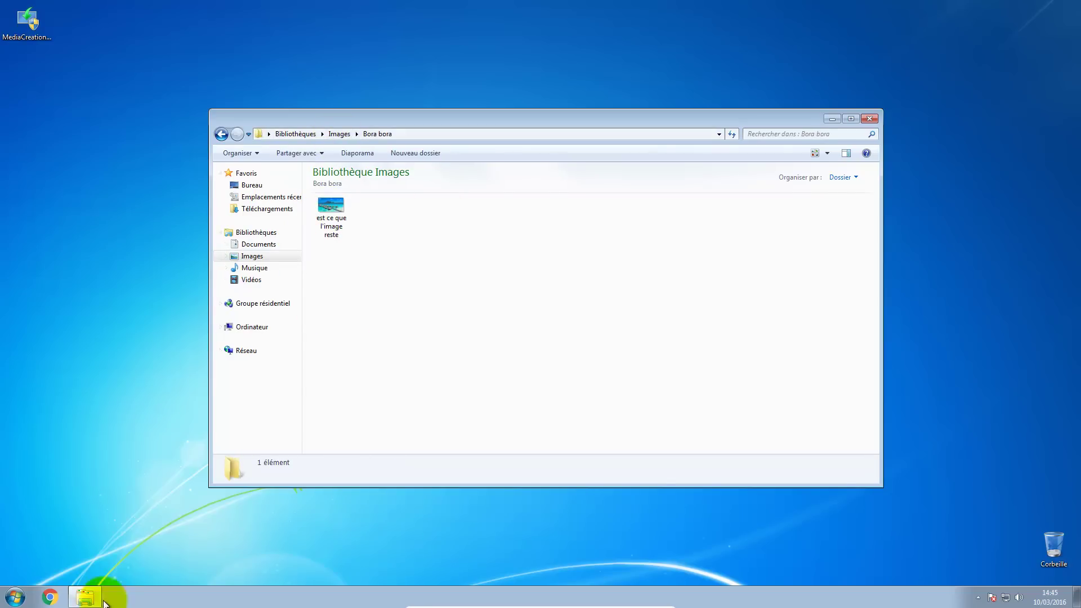
pyautogui.click(15, 596)
pyautogui.click(188, 380)
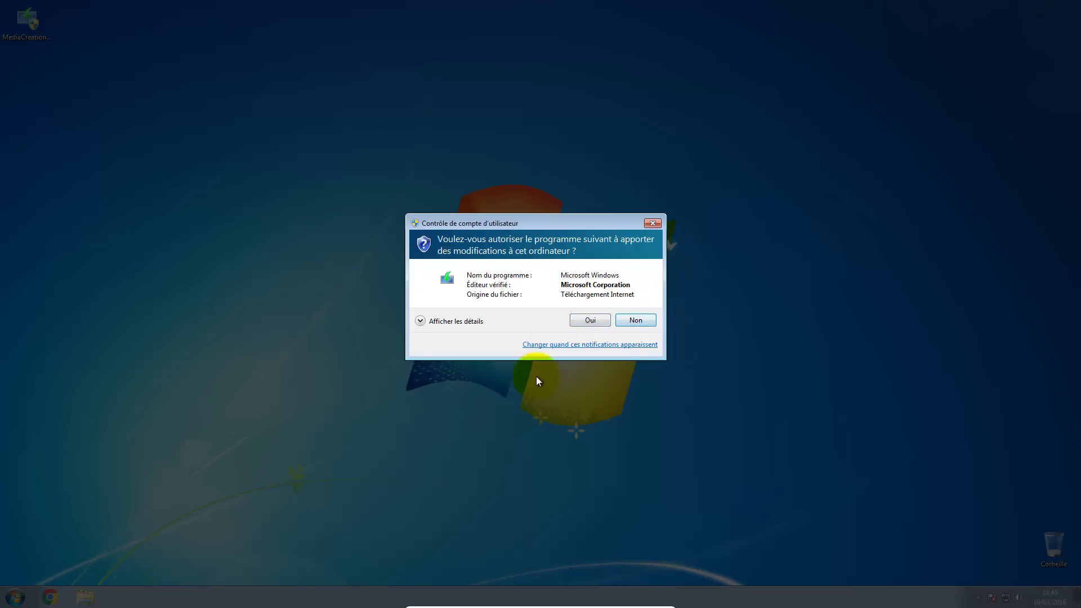
# Authorize the installer, accept the licence terms and continue with Mettre à niveau ce PC maintenant
pyautogui.click(578, 321)
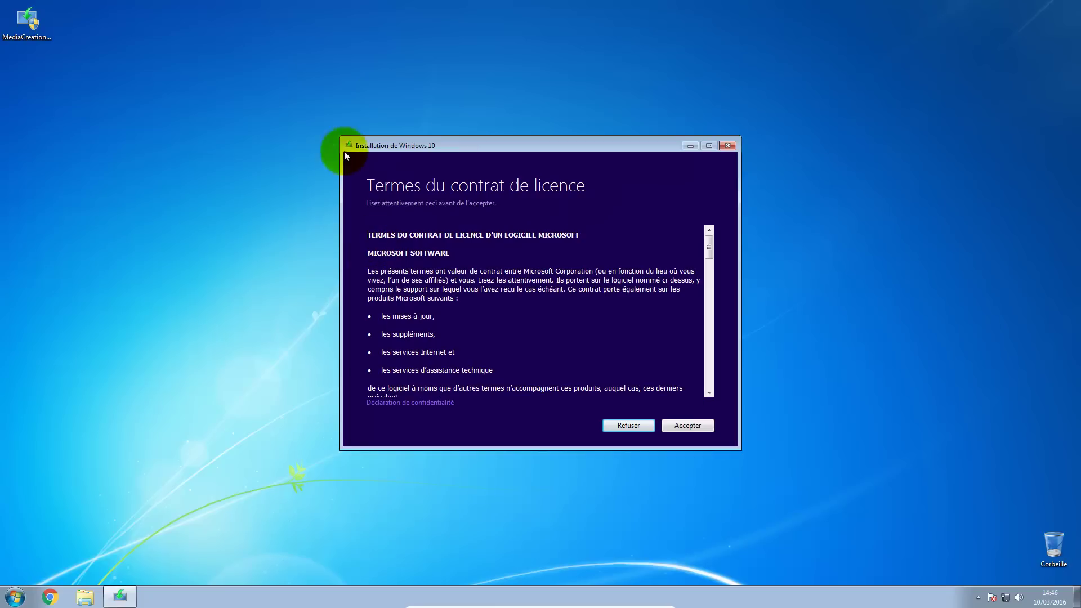
pyautogui.click(687, 426)
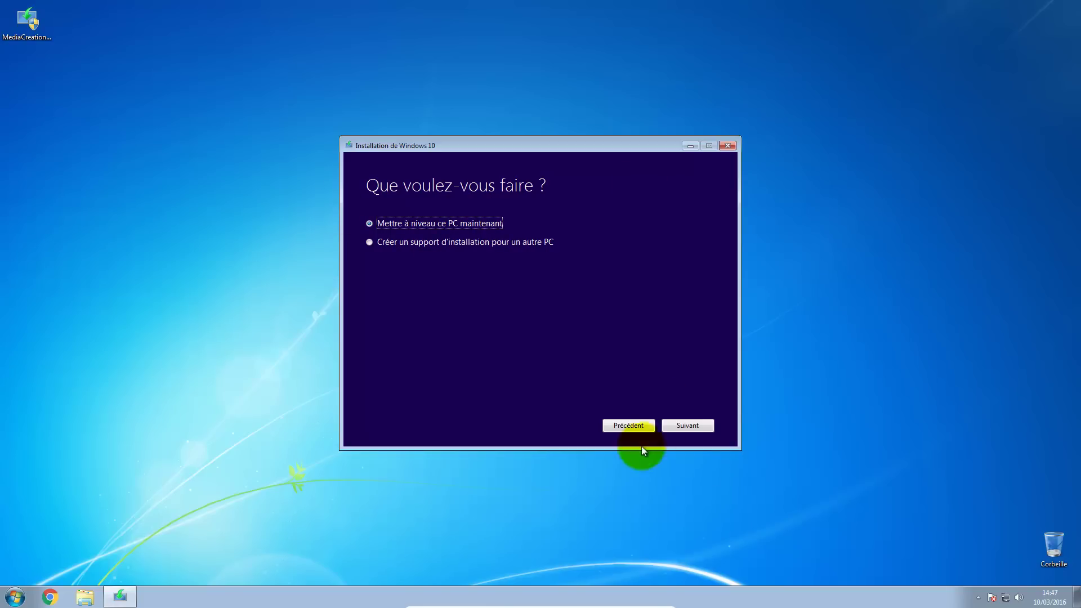
pyautogui.click(689, 423)
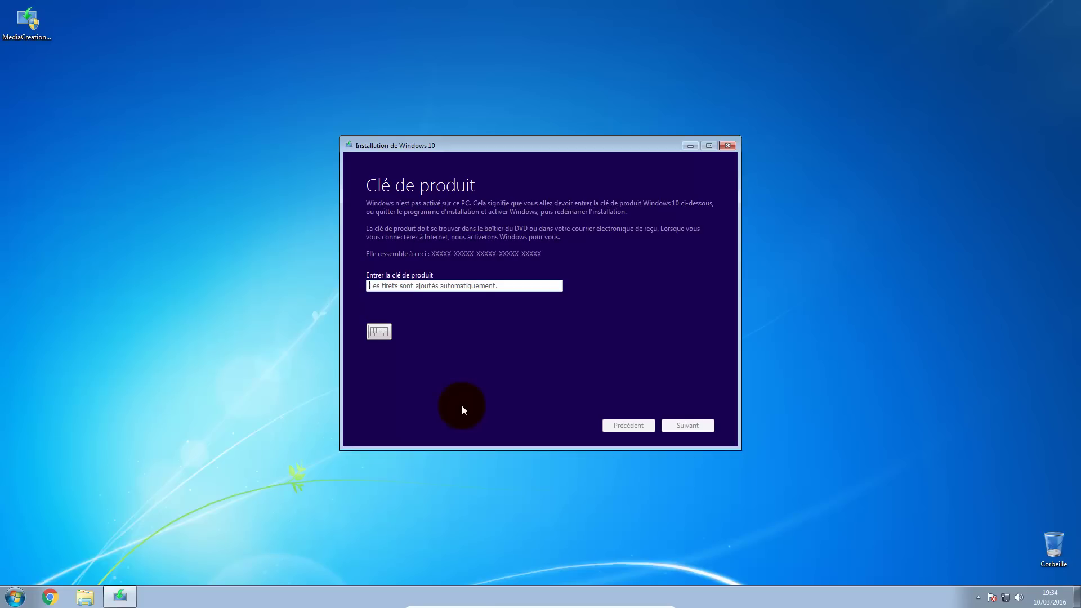
# Leave the product key empty and quit the Windows 10 installer
pyautogui.click(401, 140)
pyautogui.click(457, 285)
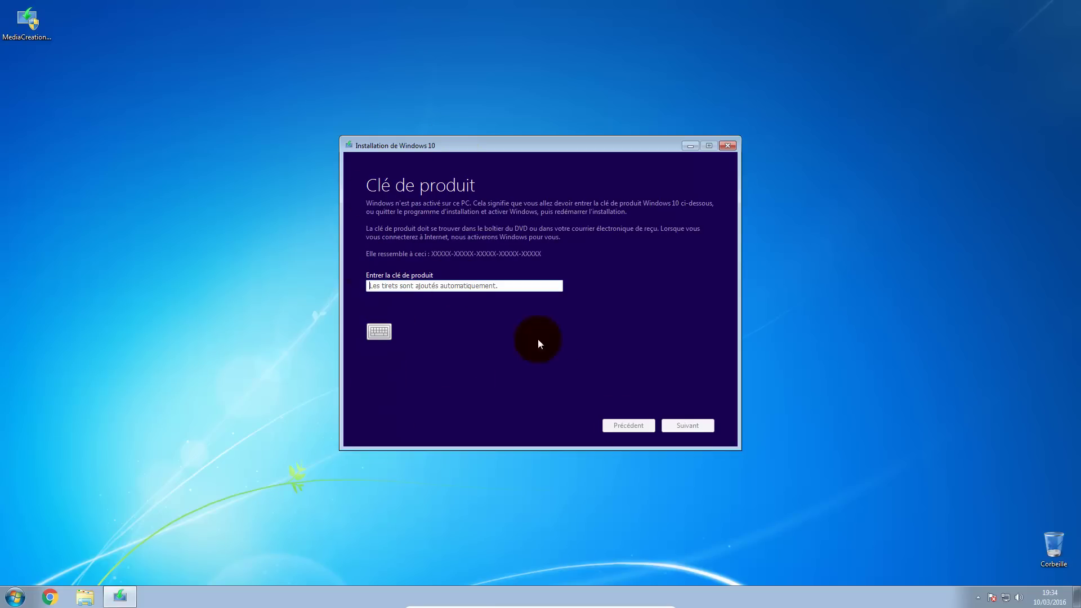
pyautogui.click(727, 146)
pyautogui.click(534, 339)
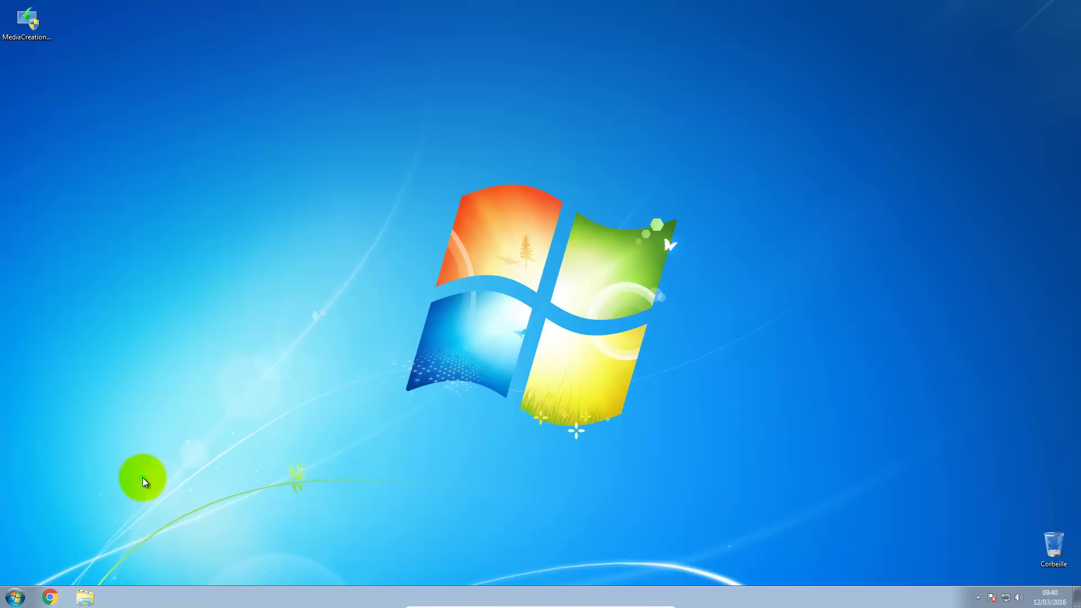
# Check the Windows activation in the system properties and relaunch MediaCreationTool with permission to make changes
pyautogui.press('super+Pause')
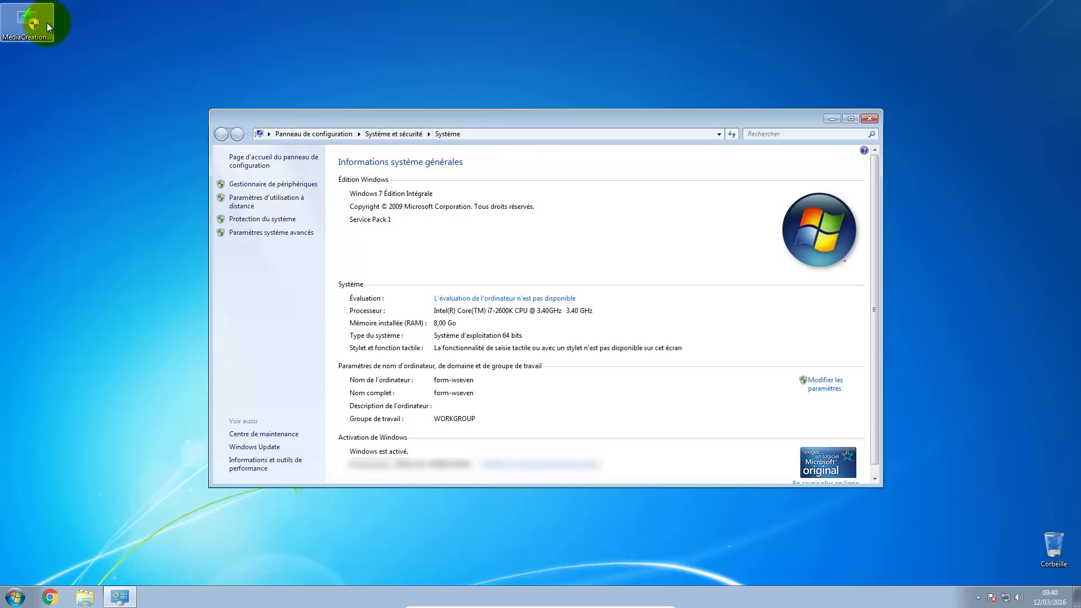
pyautogui.click(24, 18)
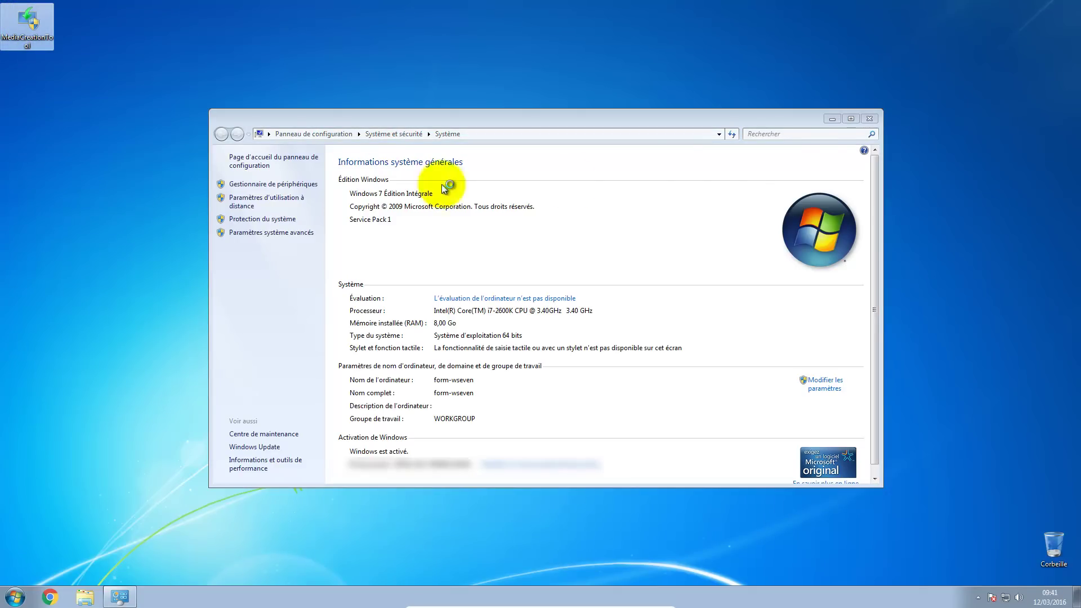
pyautogui.click(869, 119)
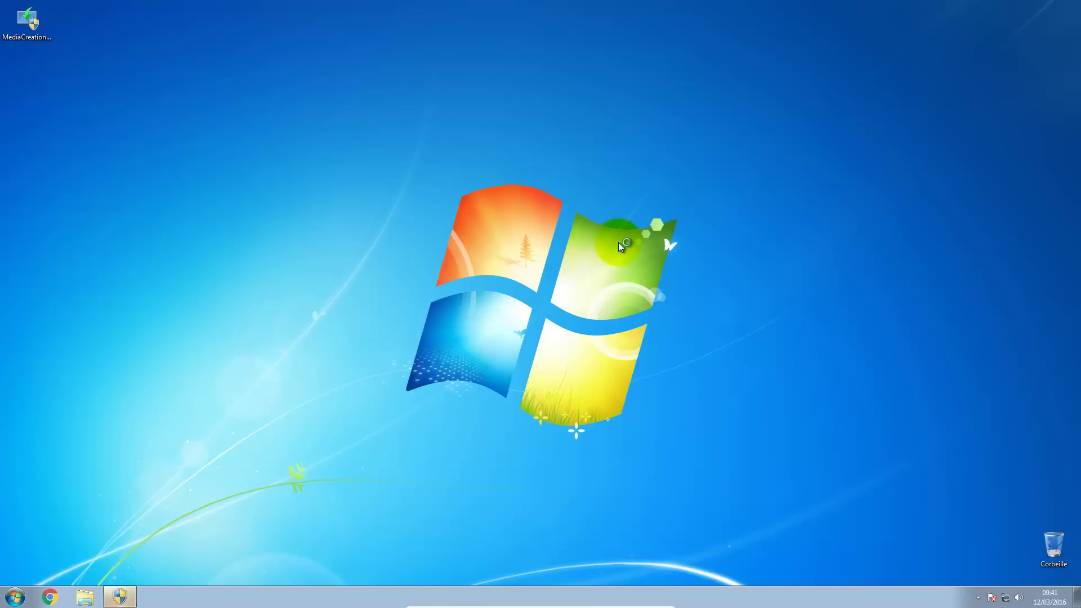
pyautogui.click(120, 597)
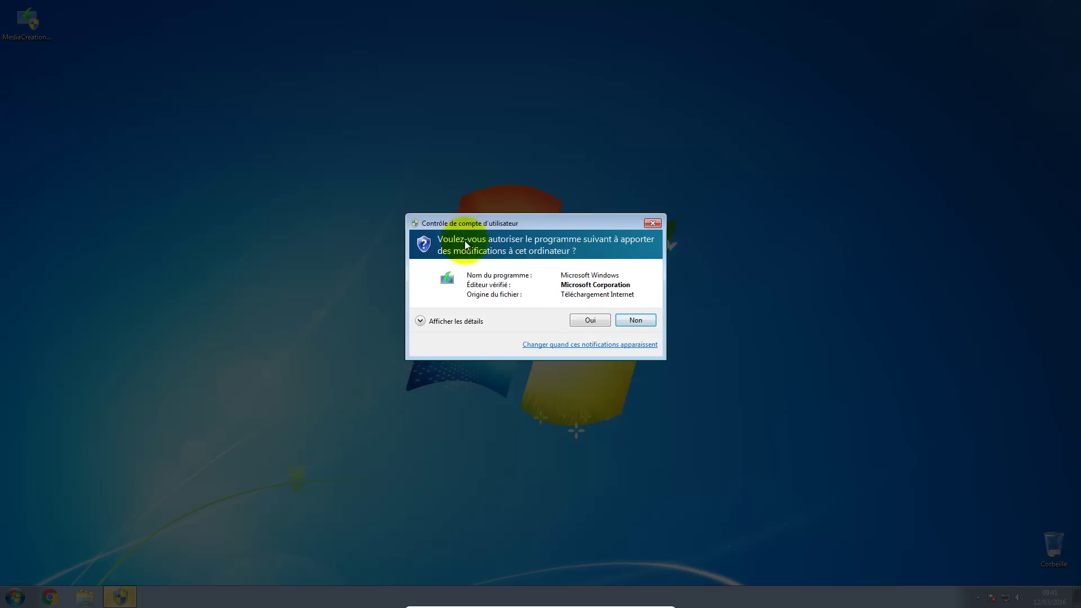
pyautogui.click(588, 321)
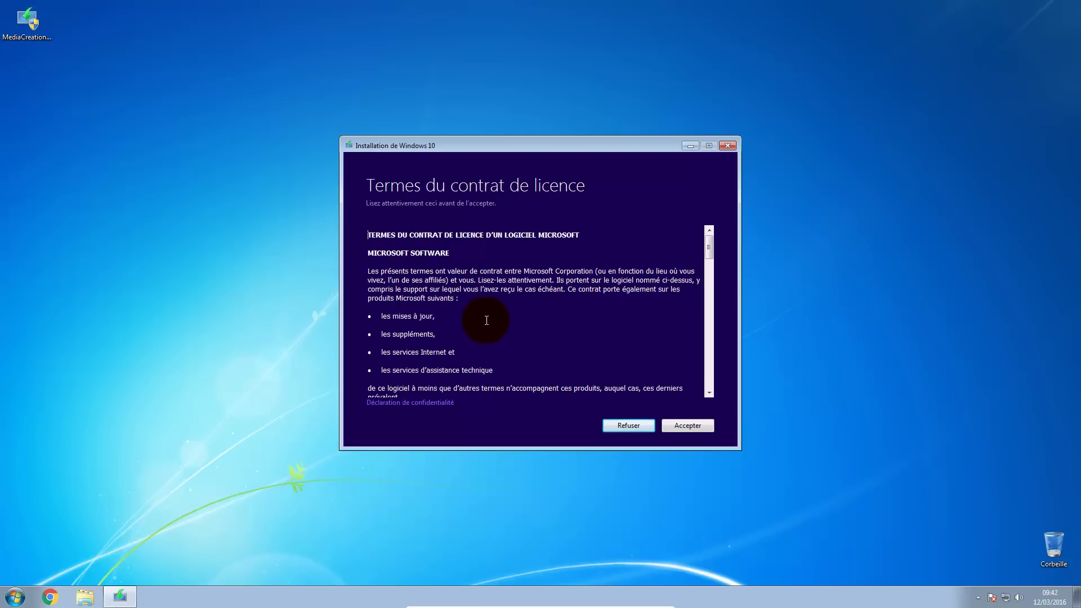
# Accept the tool's and Windows licence terms, choosing Mettre à niveau ce PC maintenant as the operation
pyautogui.click(678, 425)
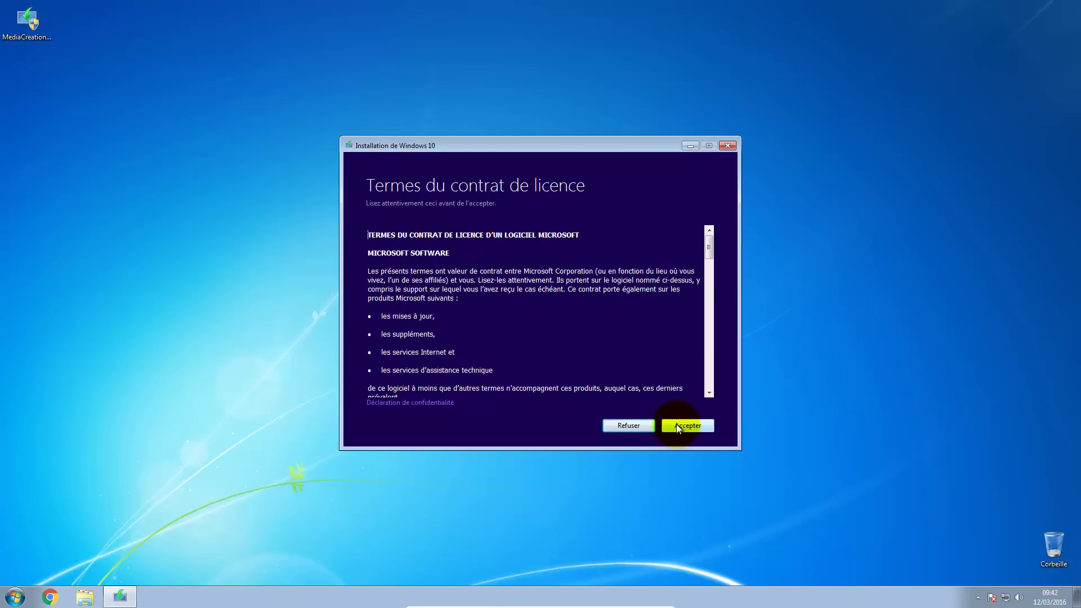
pyautogui.click(678, 426)
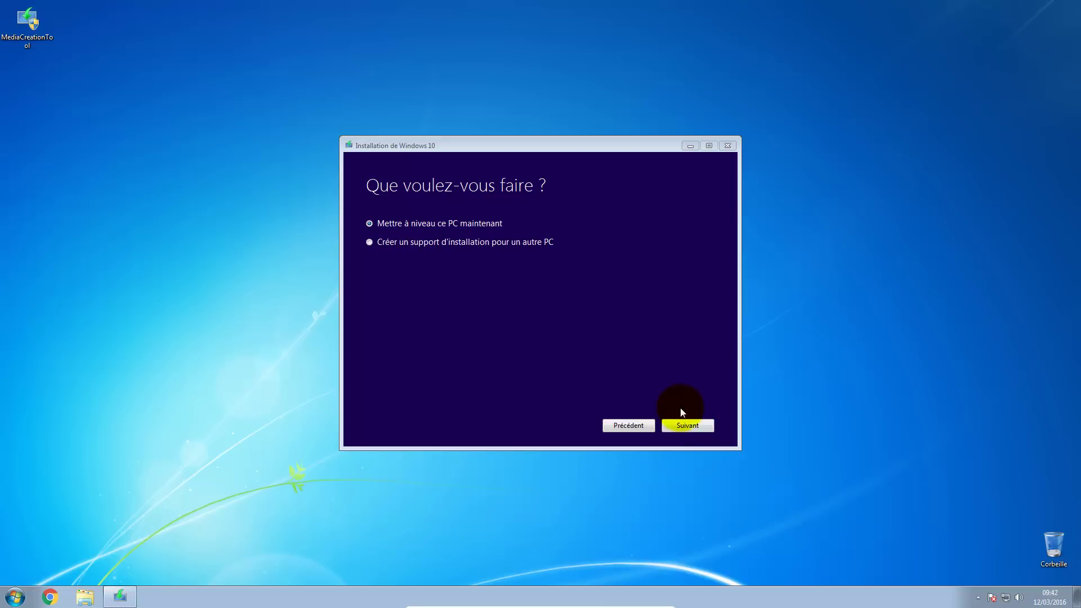
pyautogui.click(683, 423)
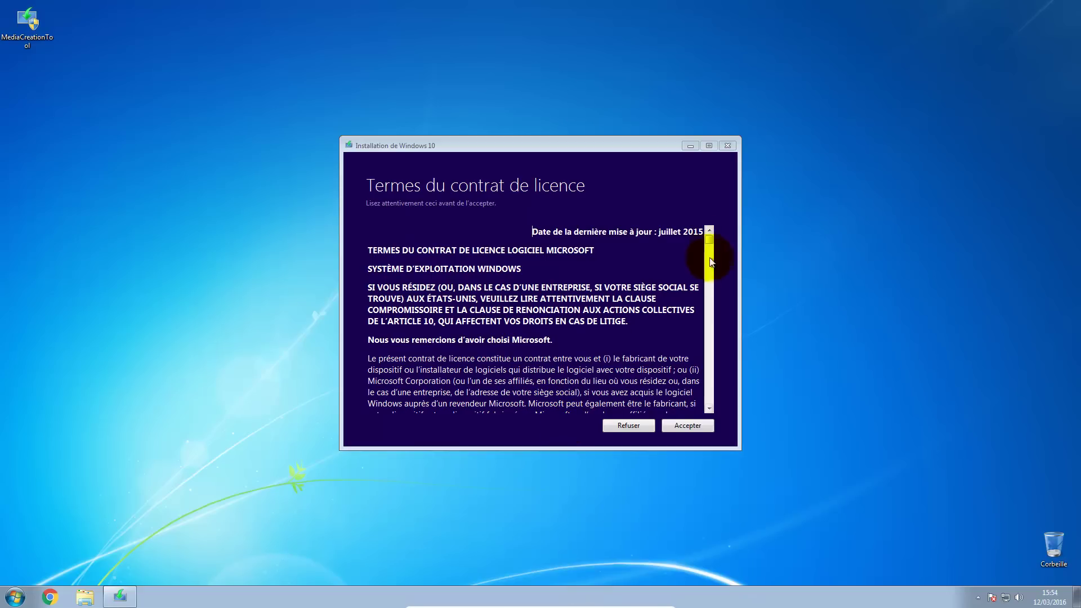
pyautogui.moveTo(709, 241); pyautogui.dragTo(700, 431)
pyautogui.click(689, 424)
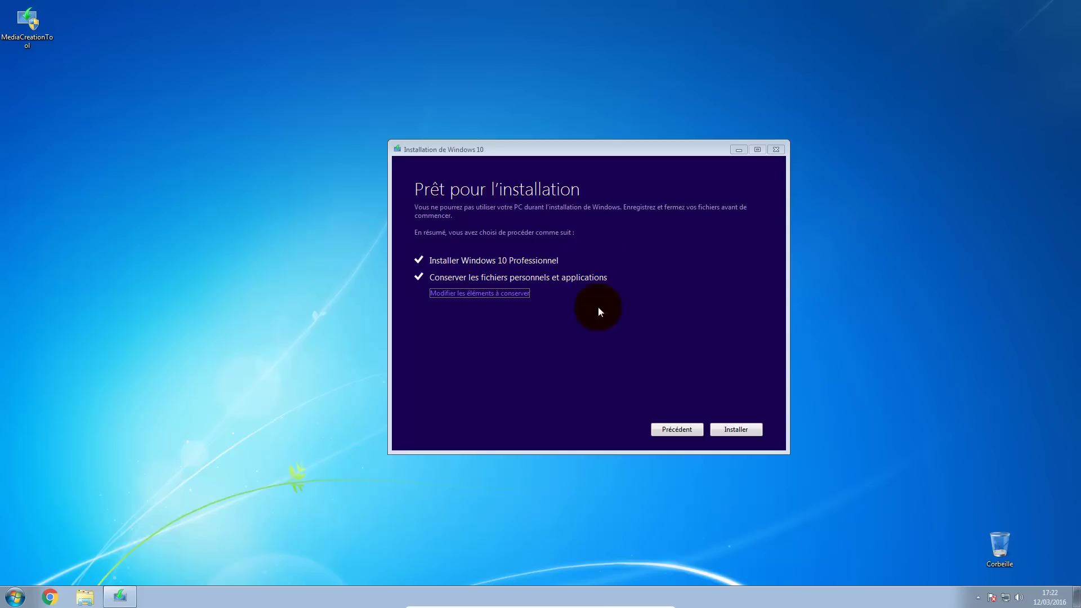
# Keep Conserver les fichiers personnels et applications as the items to preserve and start installing Windows 10 Professionnel
pyautogui.click(458, 296)
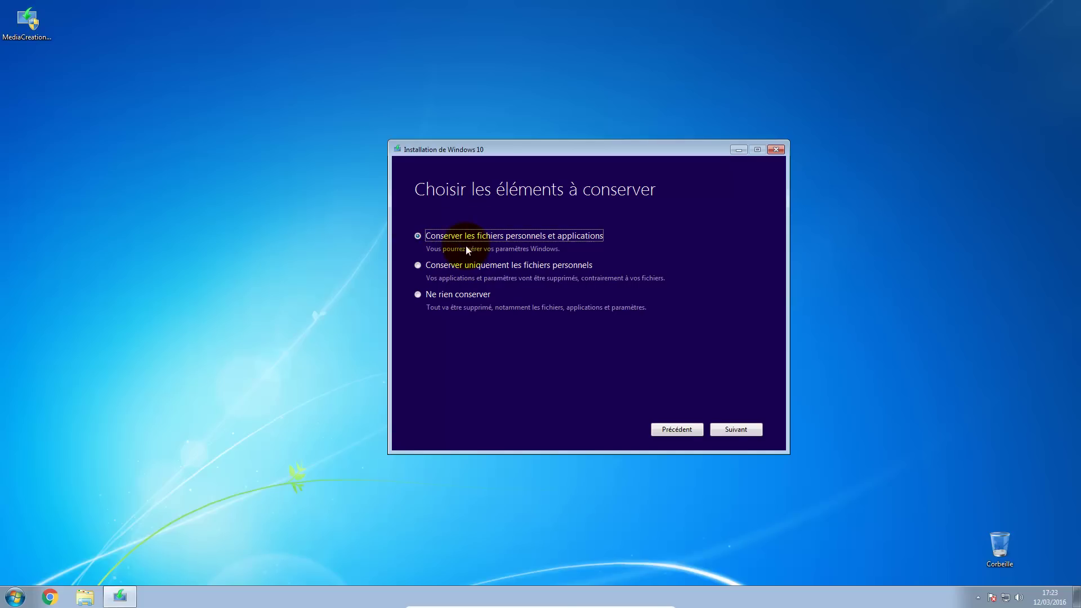
pyautogui.click(743, 431)
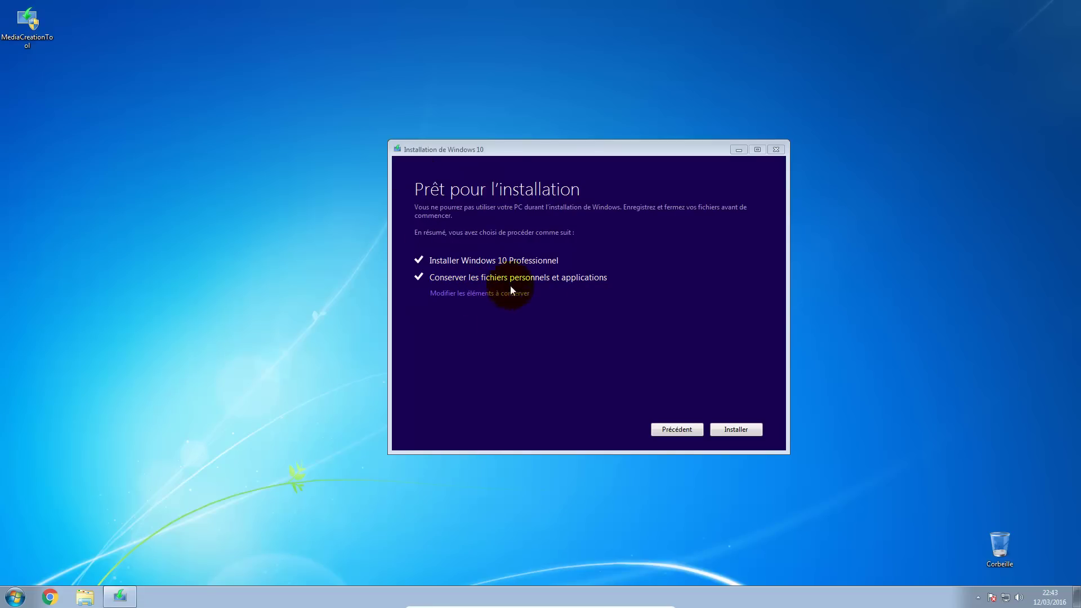
pyautogui.click(749, 429)
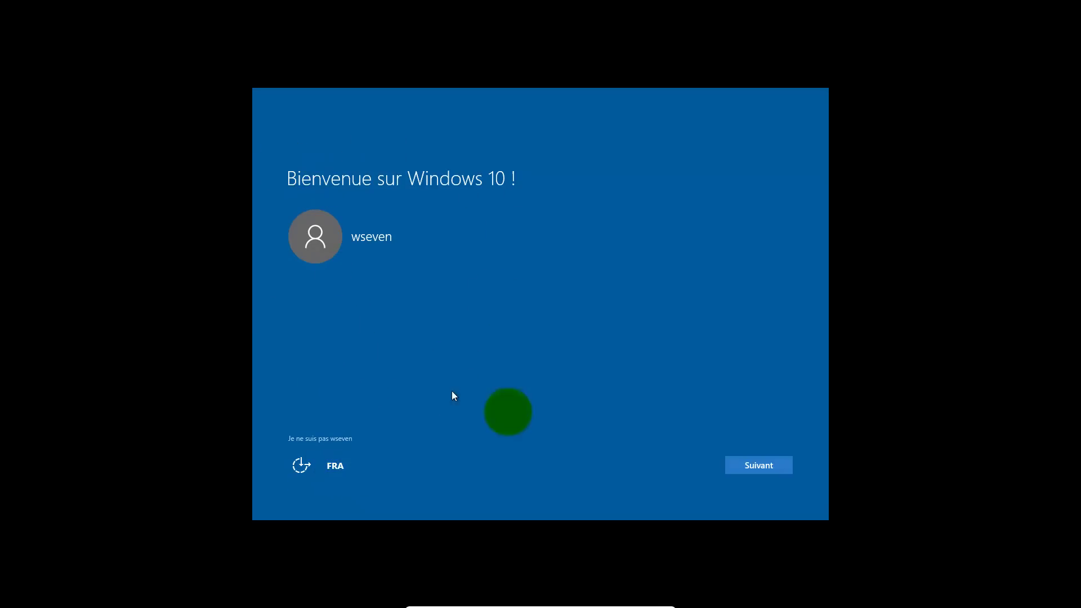
# Complete the Windows 10 first-run setup with the existing account, the quick configuration, Cortana and the suggested new default applications
pyautogui.click(760, 465)
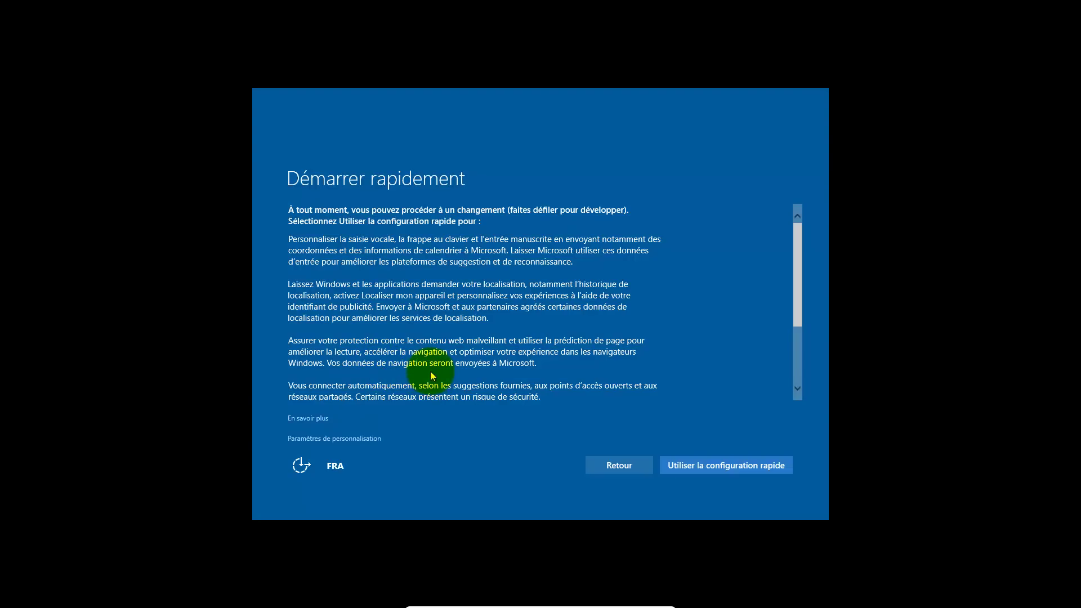
pyautogui.click(712, 467)
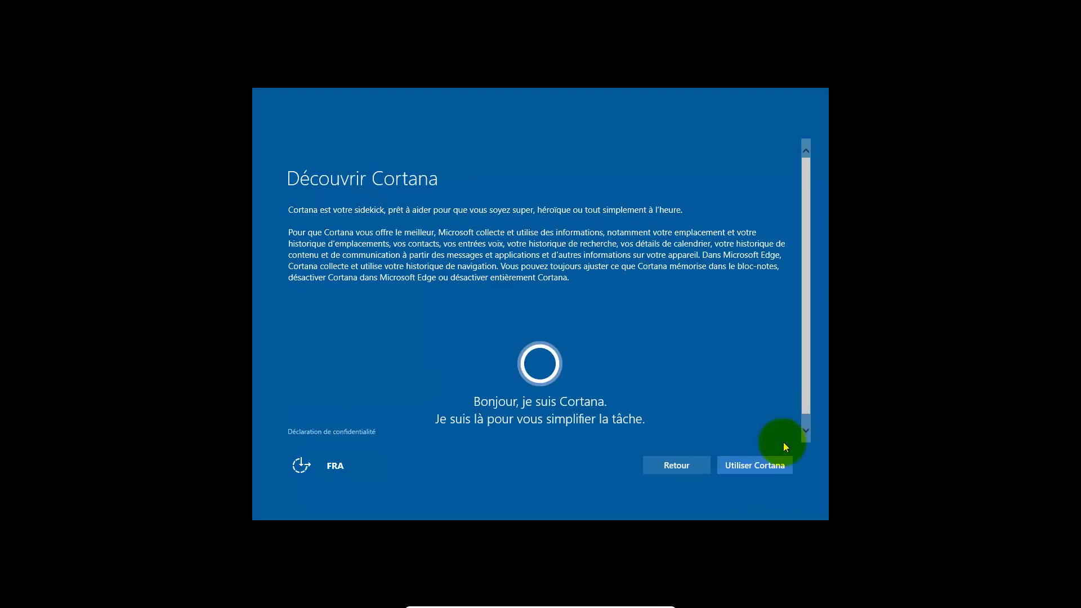
pyautogui.click(753, 466)
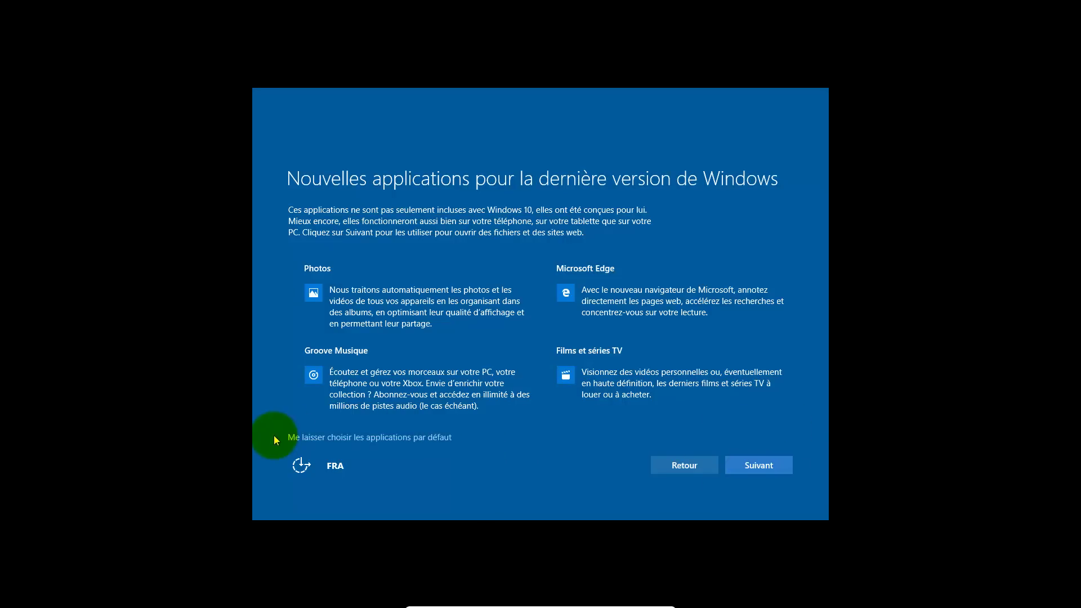
pyautogui.click(757, 466)
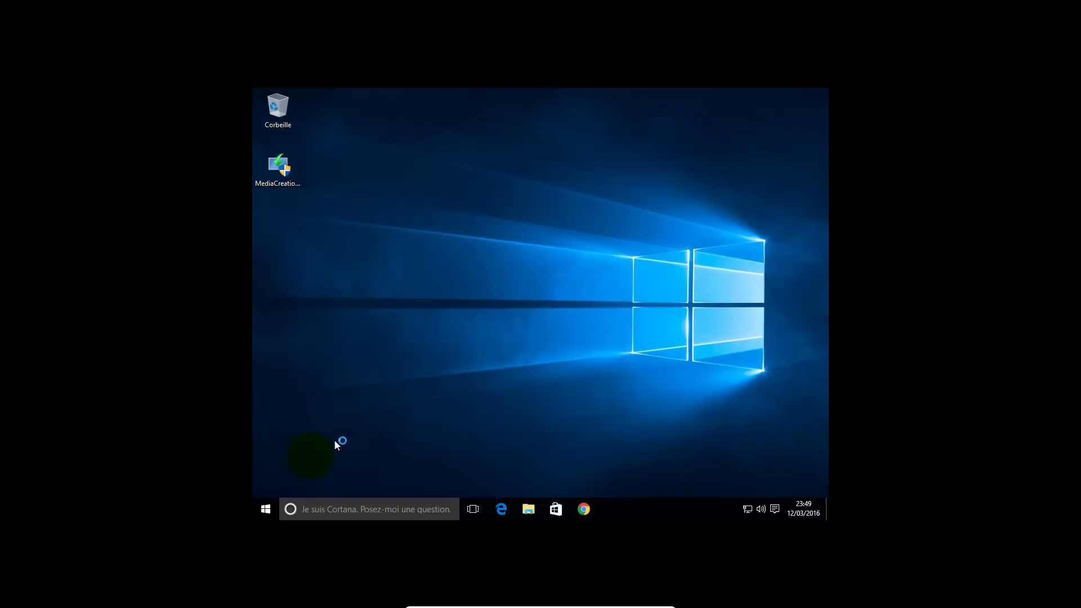
# Check the available screen resolutions in the advanced display settings, leaving the resolution as it is, and close the settings
pyautogui.click(266, 510)
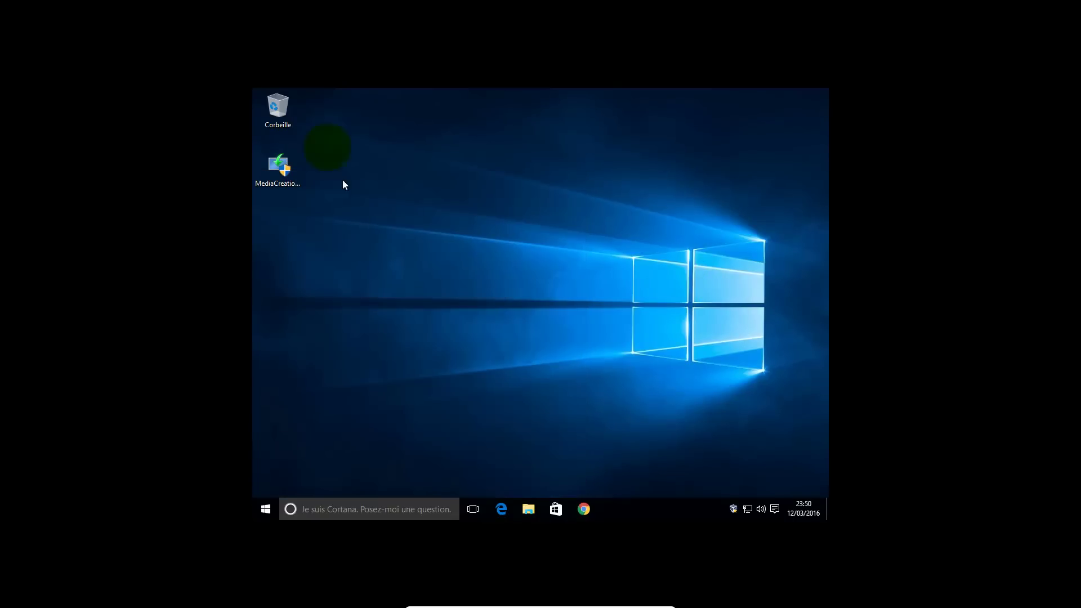
pyautogui.rightClick(475, 254)
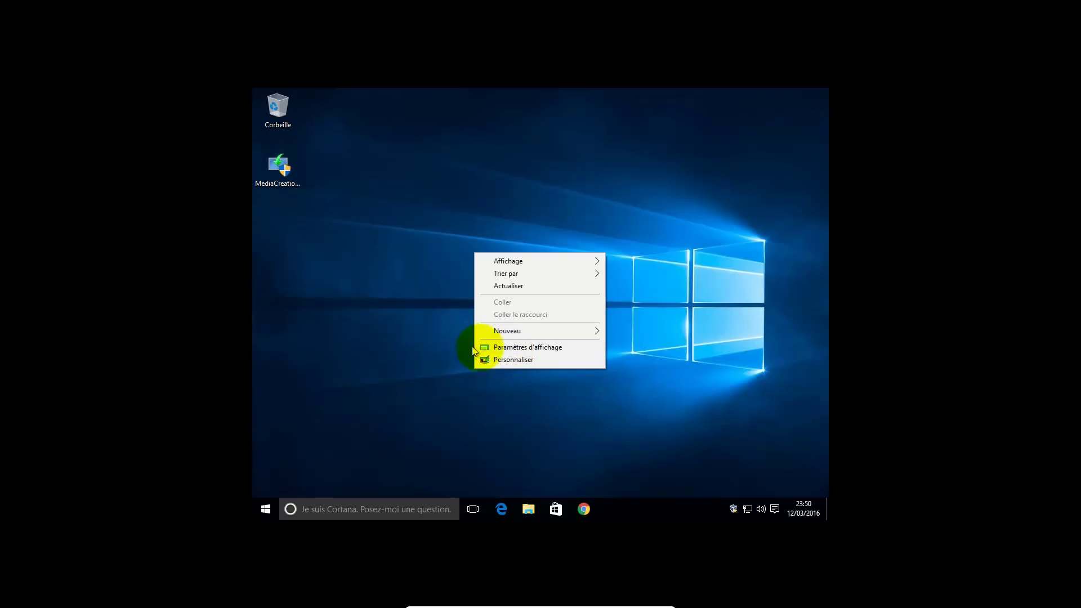
pyautogui.click(508, 348)
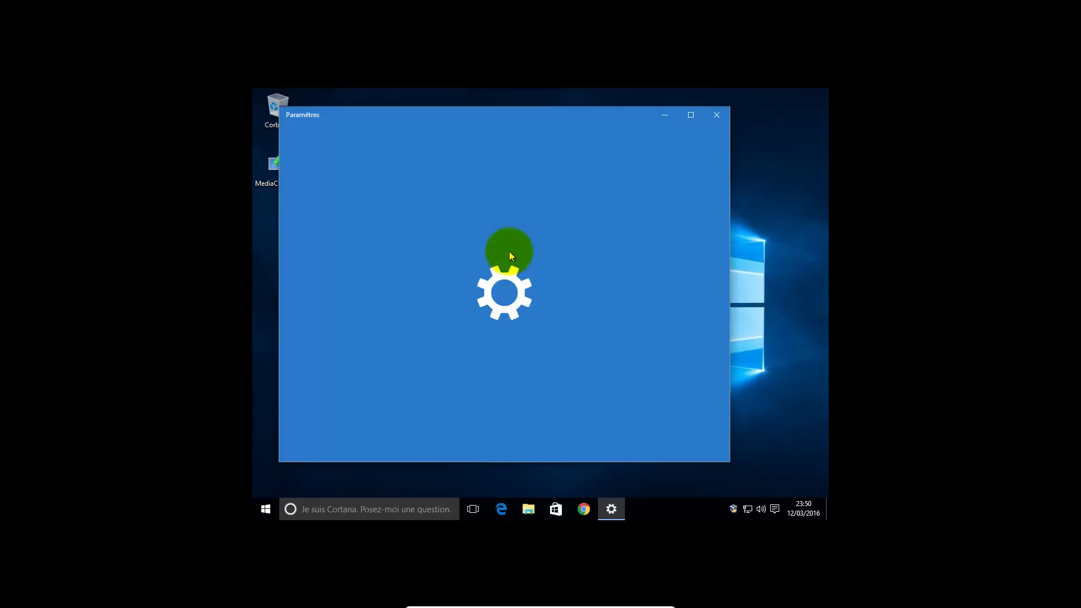
pyautogui.click(485, 458)
pyautogui.click(349, 383)
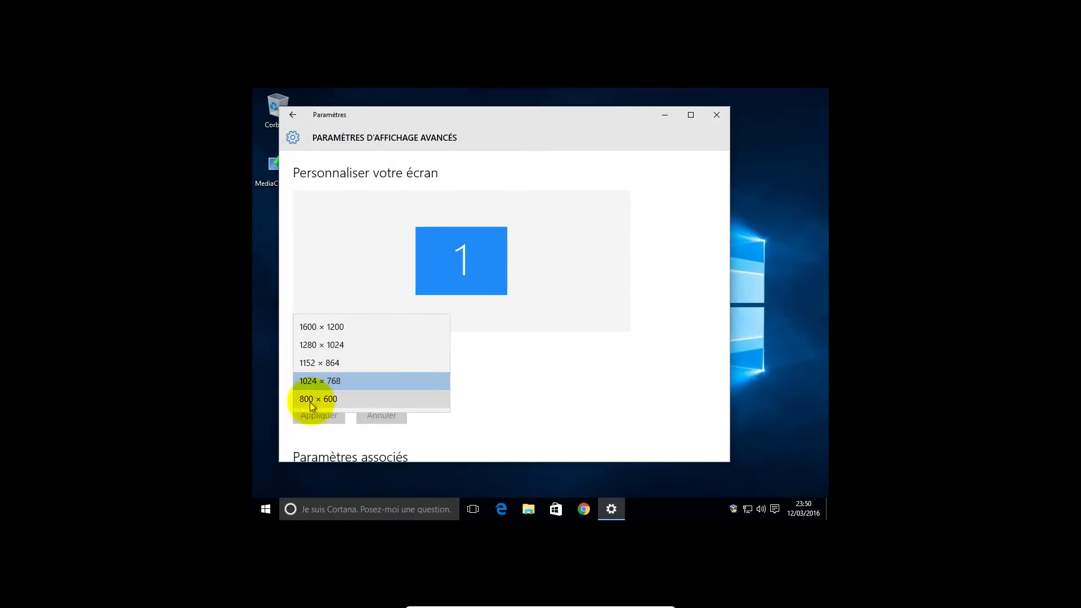
pyautogui.click(505, 408)
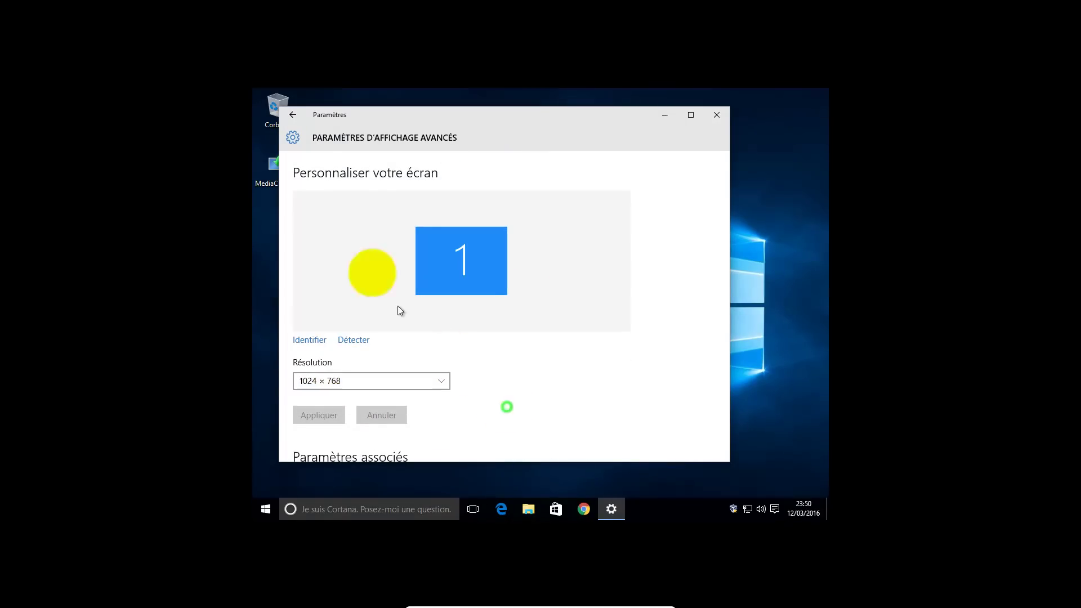
pyautogui.click(292, 116)
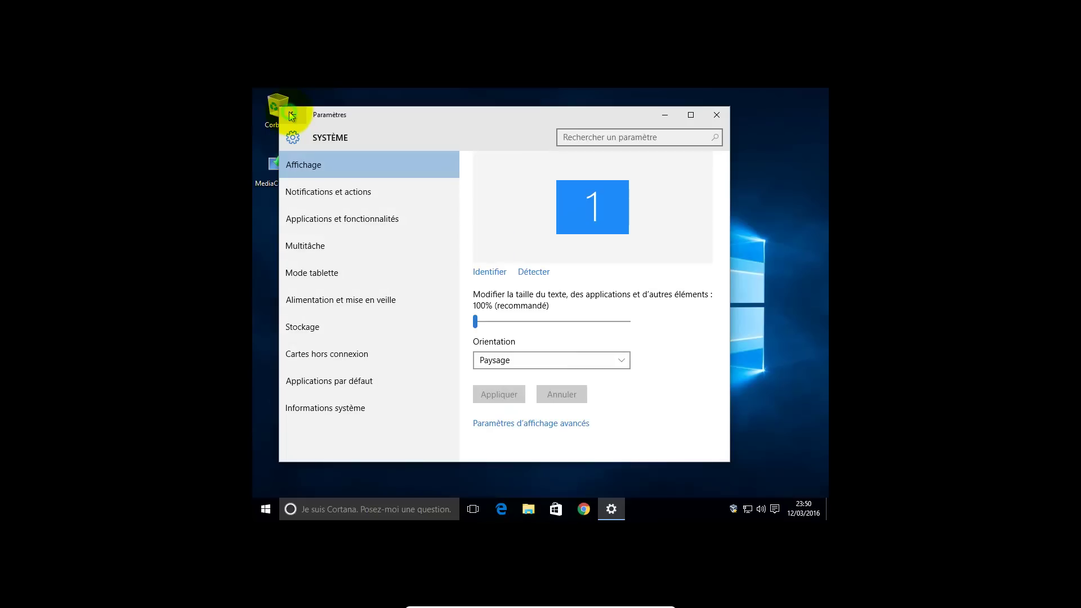
pyautogui.click(717, 115)
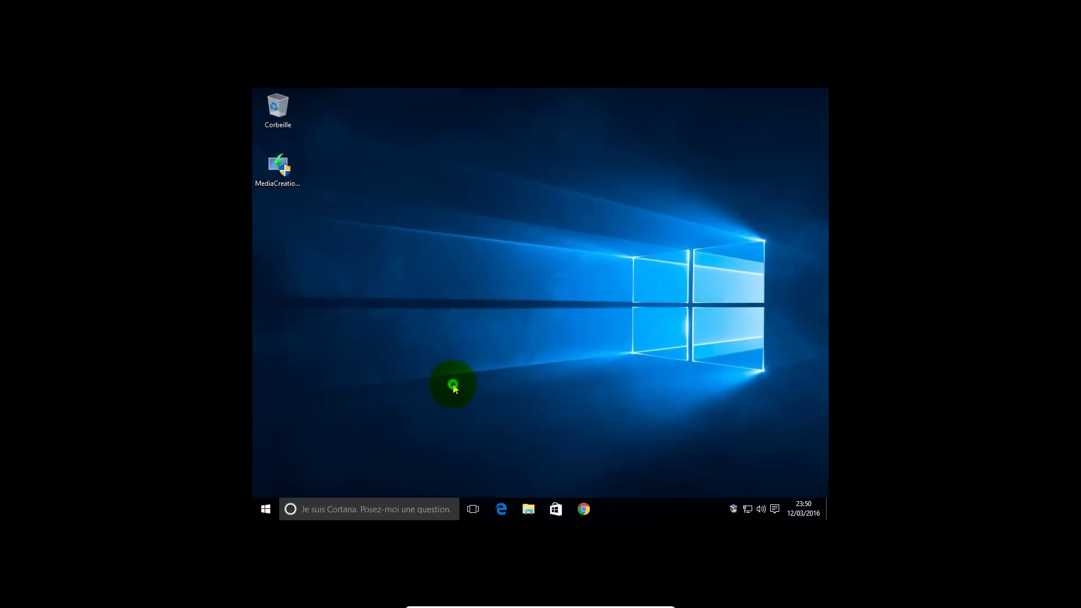
# Check the Windows edition and activation status in the general system information, closing it when finished
pyautogui.click(263, 511)
pyautogui.click(263, 513)
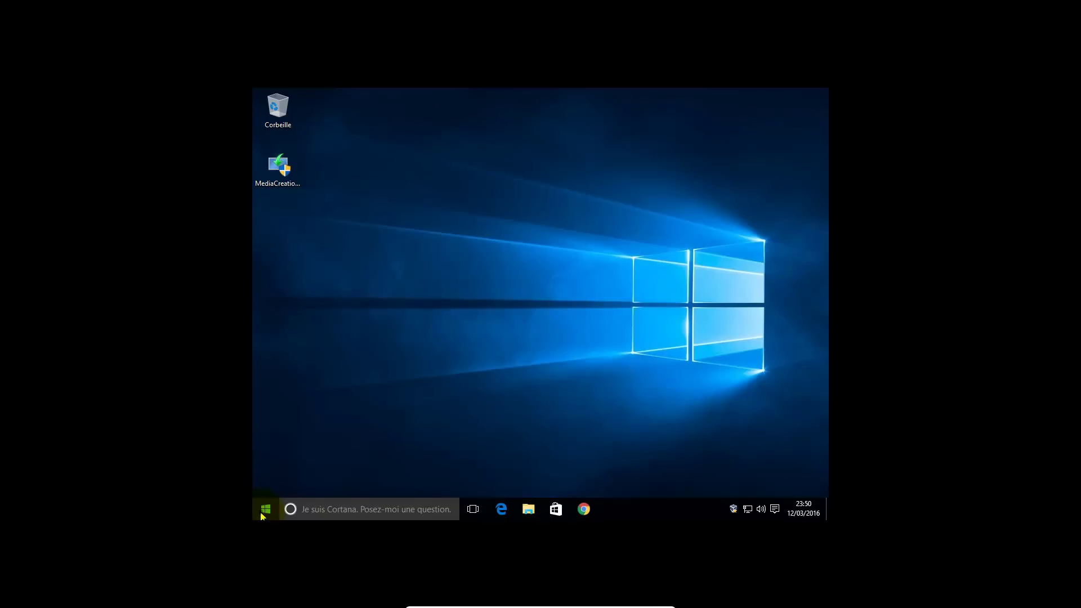
pyautogui.rightClick(262, 514)
pyautogui.click(312, 255)
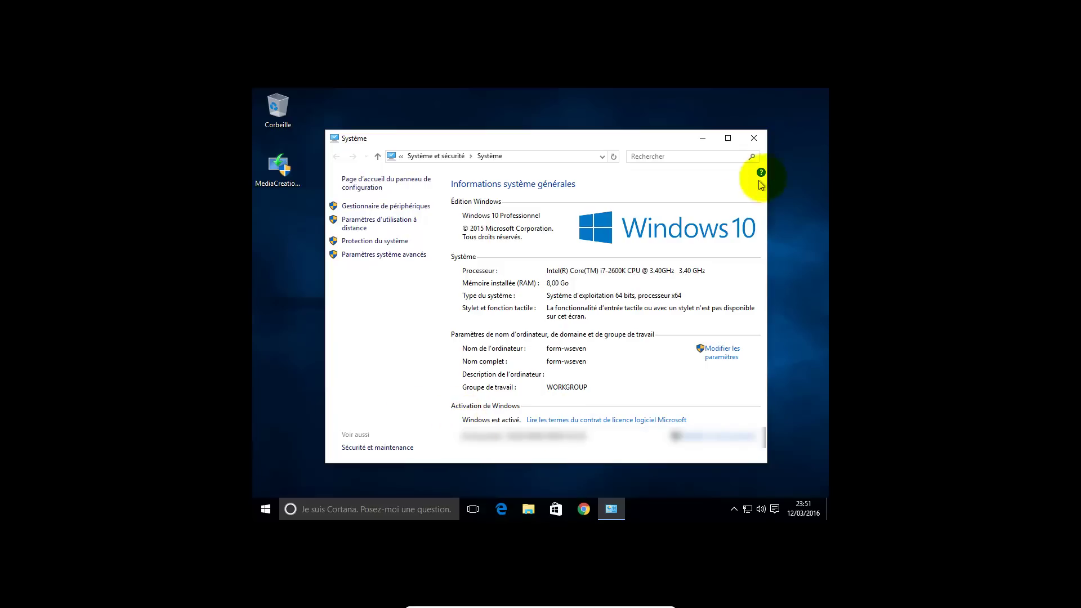
pyautogui.click(753, 137)
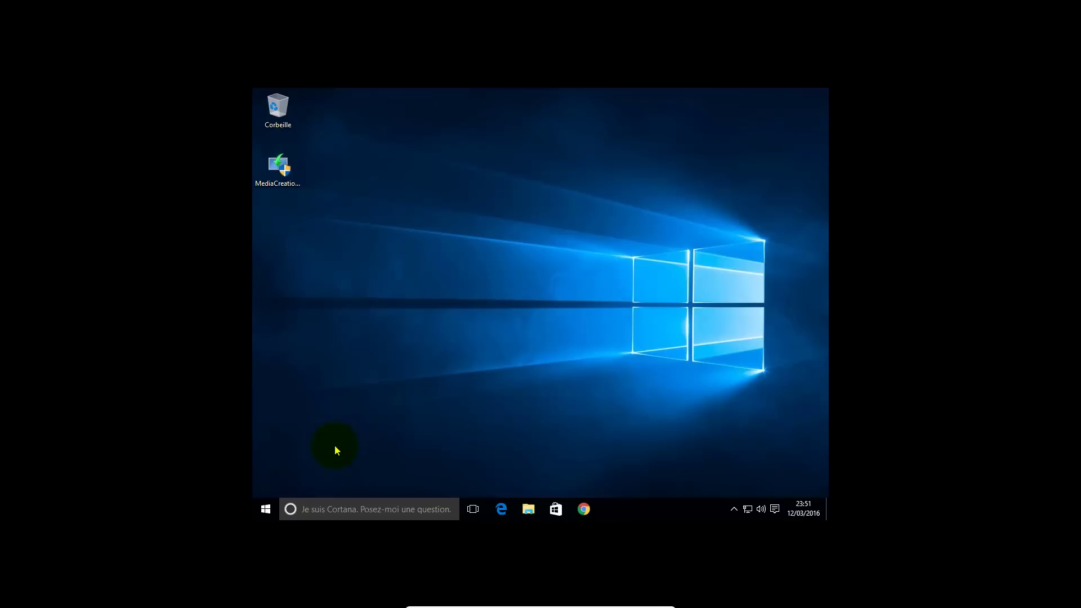
# Look through the Start menu's application tiles, including the Jouer et explorer group
pyautogui.click(265, 510)
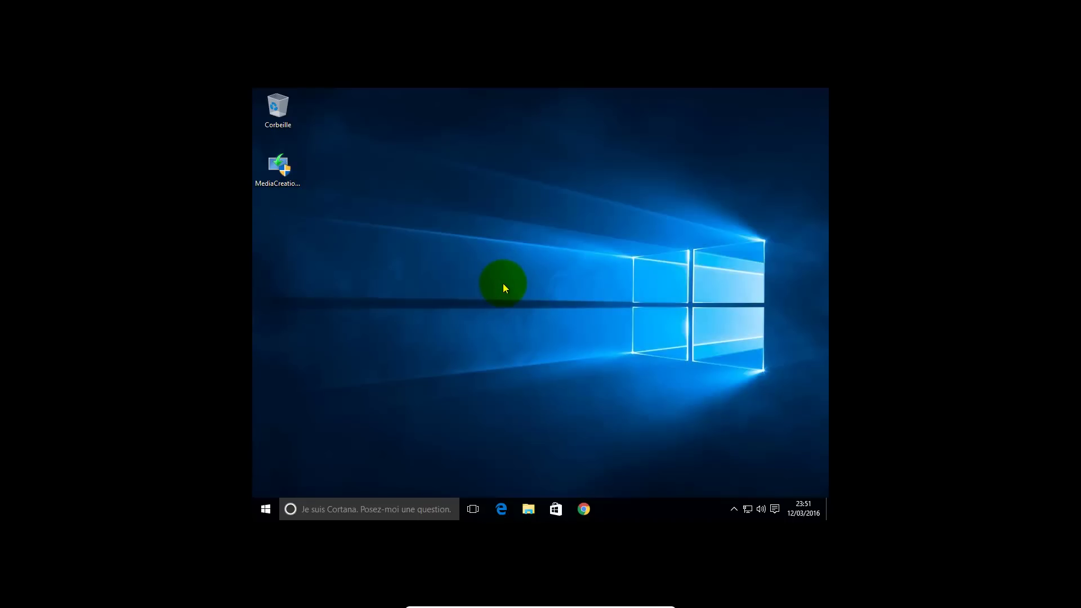
pyautogui.click(265, 511)
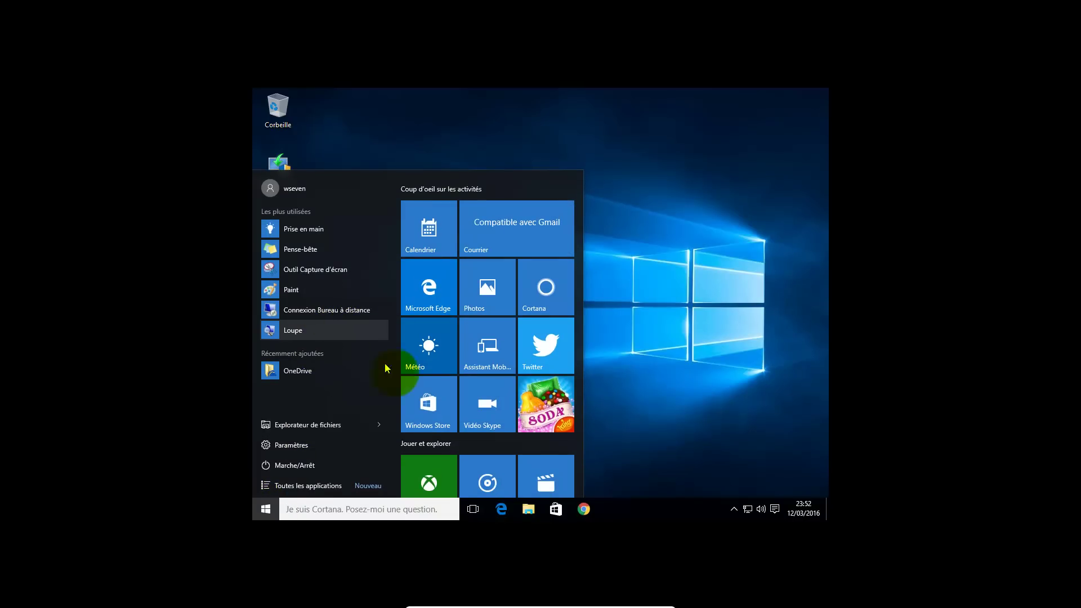
pyautogui.scroll(-3, 420, 384)
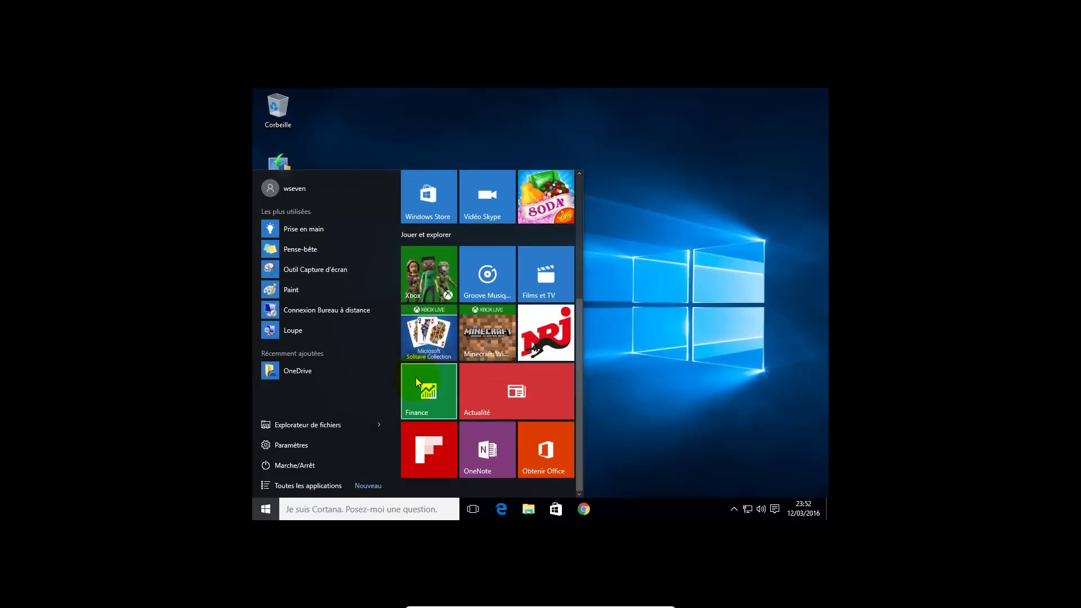
pyautogui.scroll(3, 404, 337)
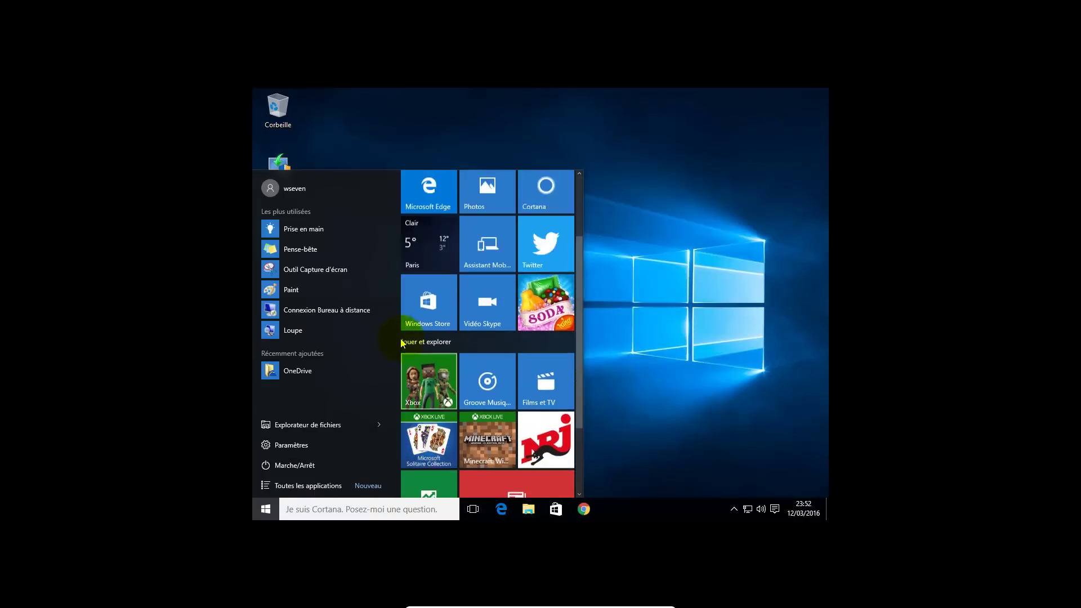
# Inspect the Images and Documents folders under Ce PC for the preserved personal files, and close the file explorer
pyautogui.click(299, 426)
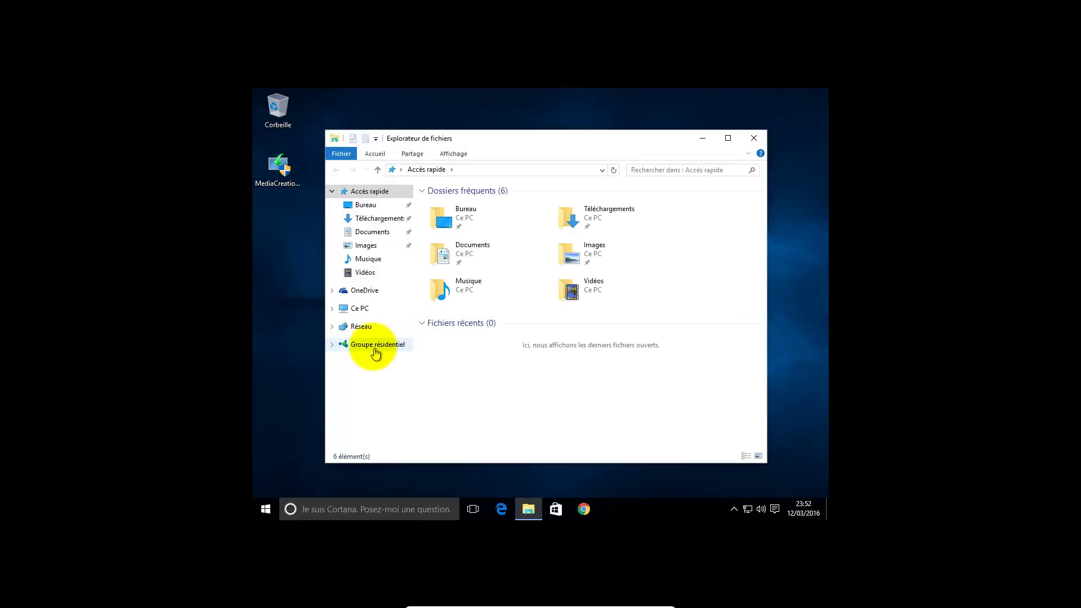
pyautogui.click(363, 310)
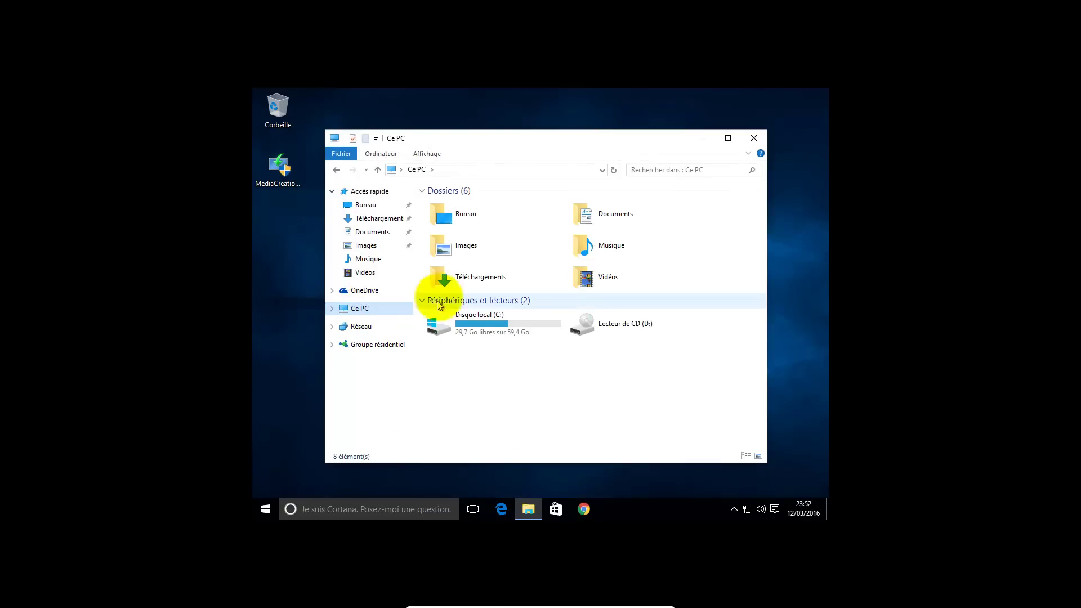
pyautogui.doubleClick(450, 243)
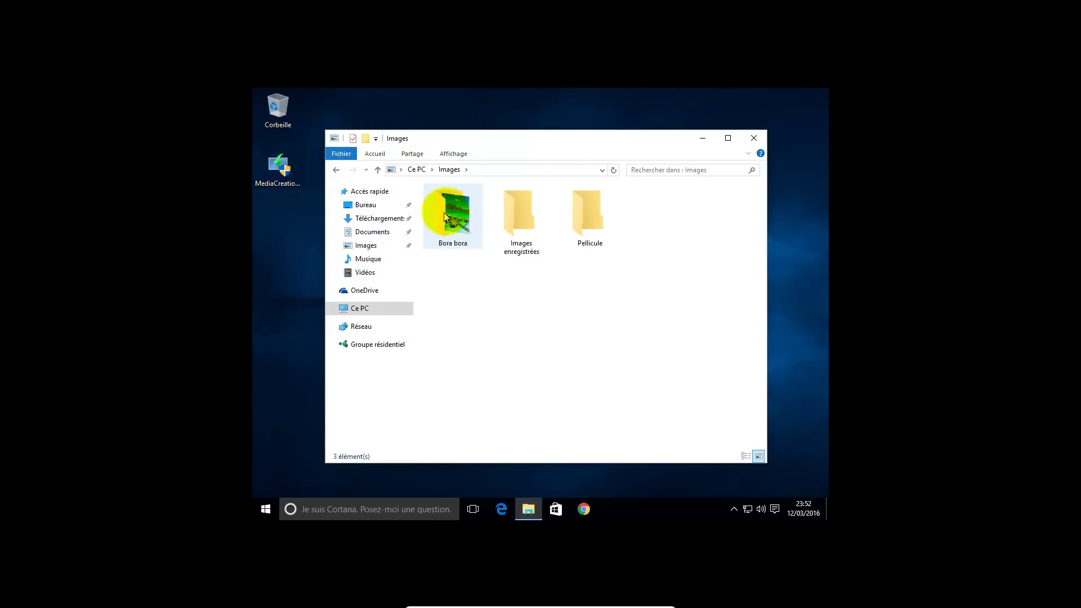
pyautogui.click(417, 169)
pyautogui.doubleClick(586, 214)
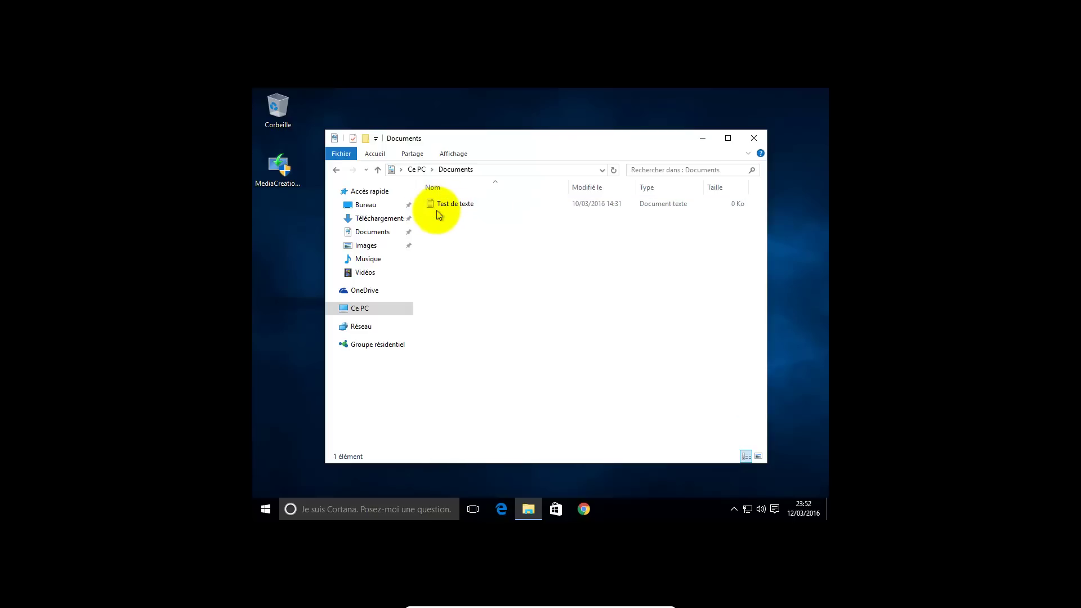
pyautogui.click(419, 169)
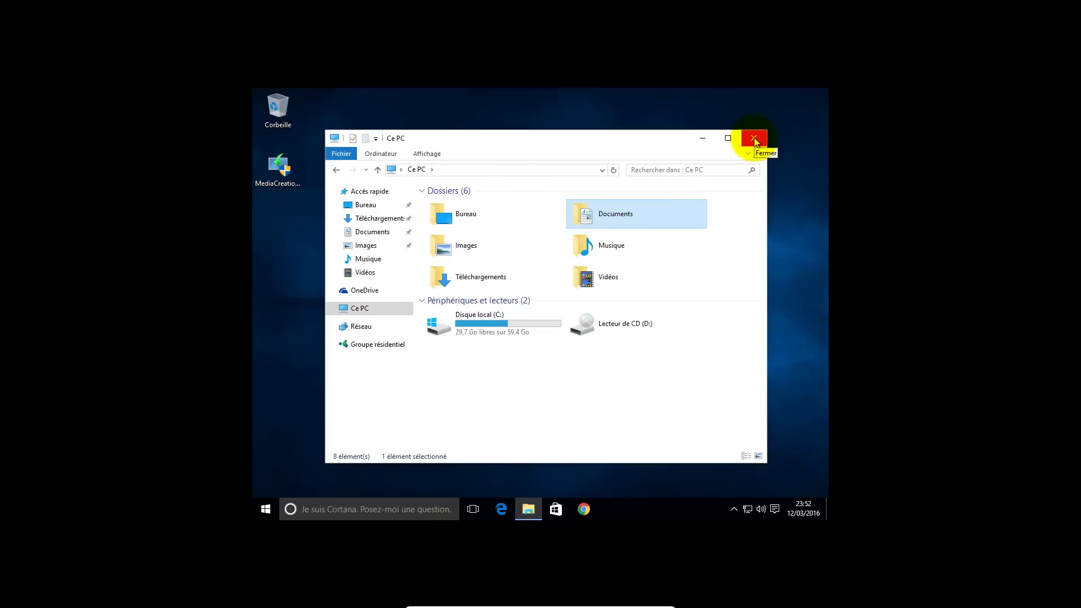
pyautogui.click(755, 141)
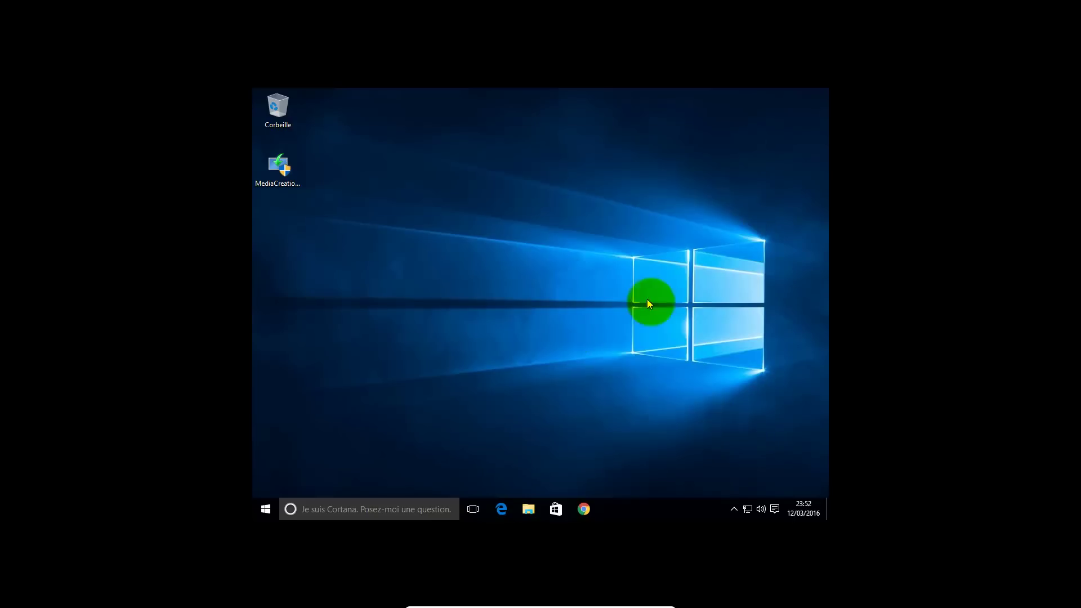